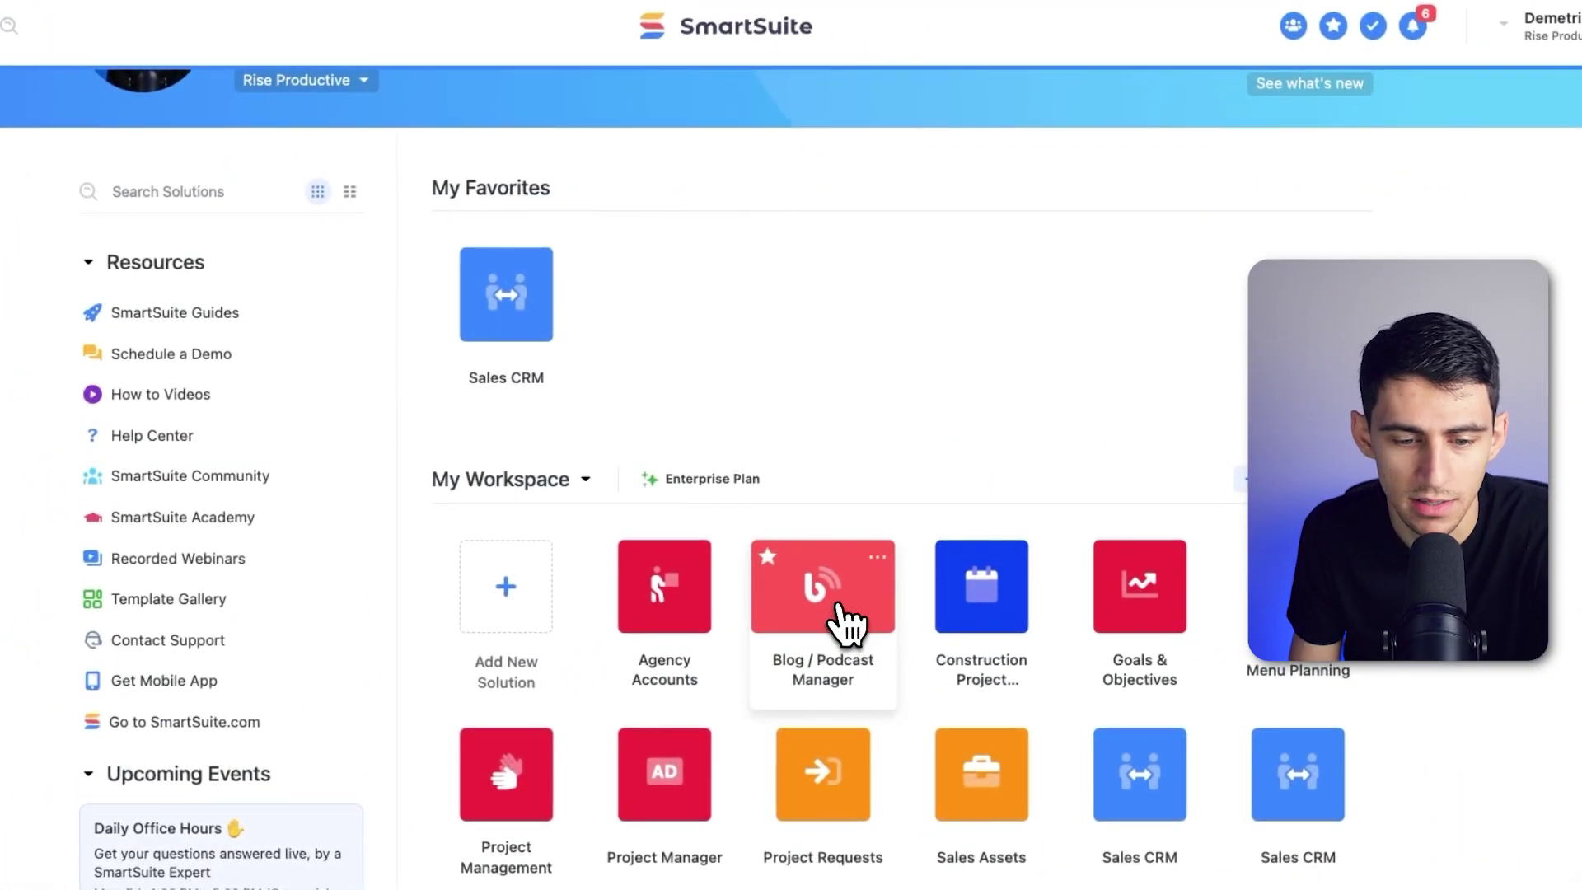
# - Open the Blog / Podcast Manager solution and preview its Permissions from the title menu
pyautogui.click(846, 663)
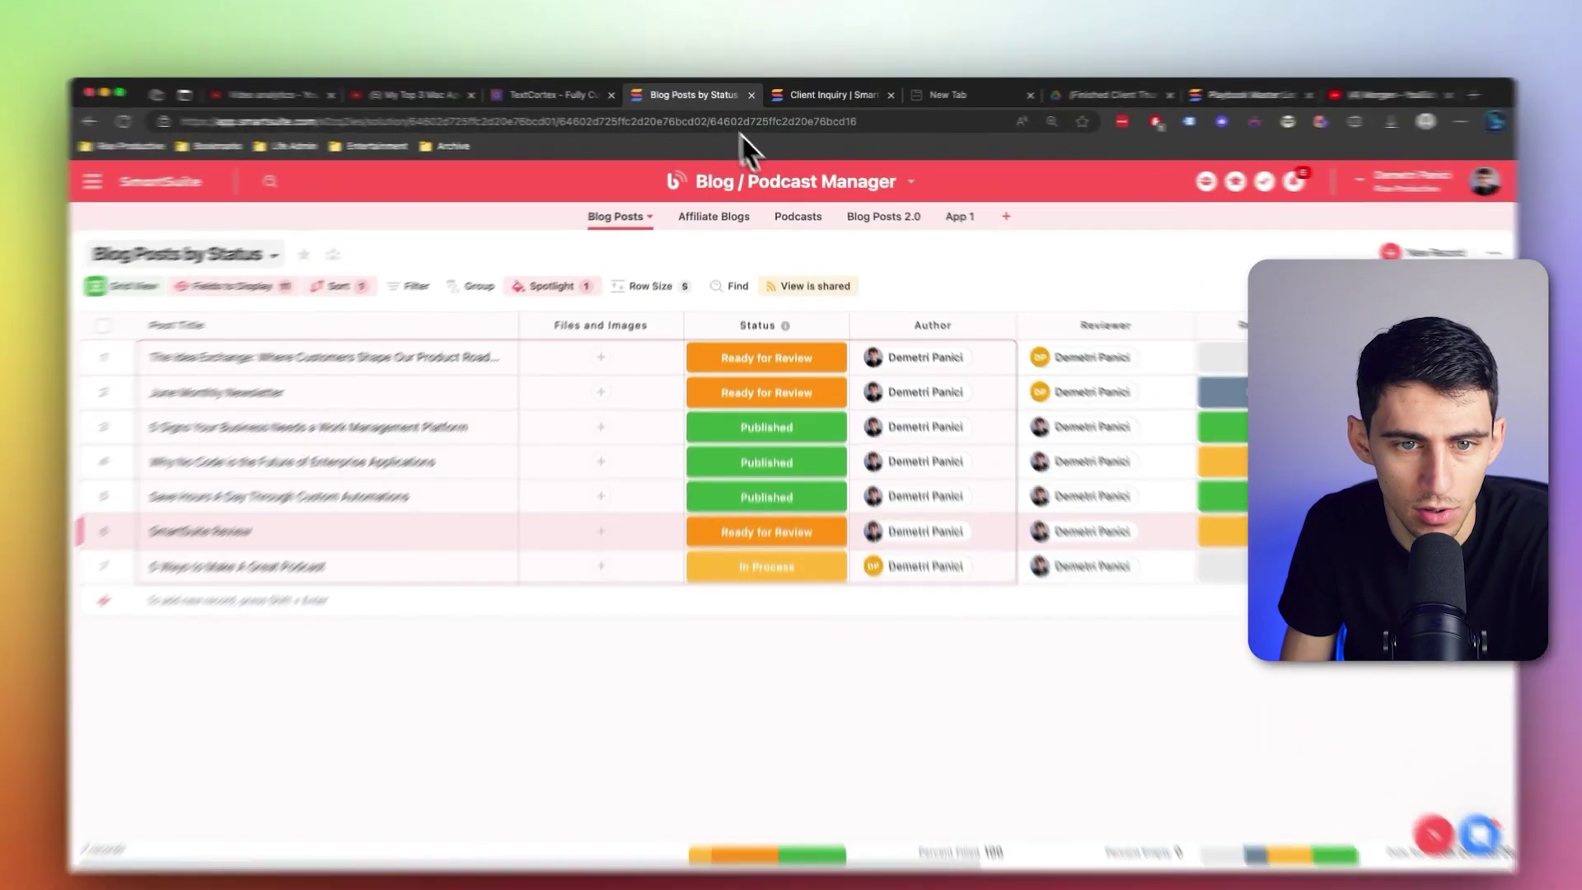
pyautogui.click(778, 179)
pyautogui.click(720, 486)
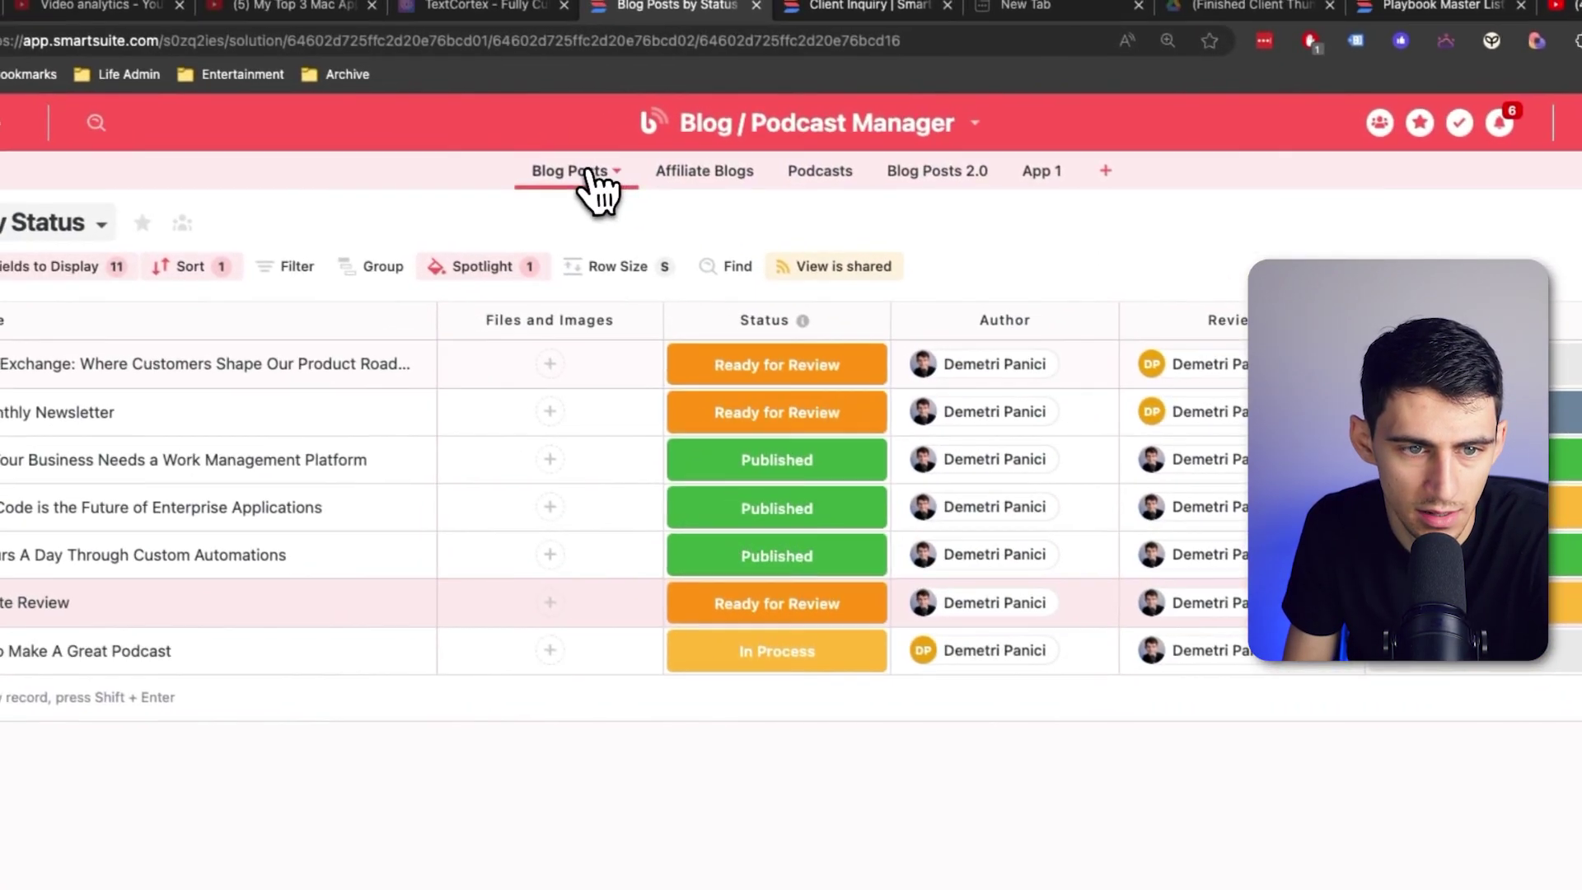
pyautogui.click(562, 150)
pyautogui.click(579, 365)
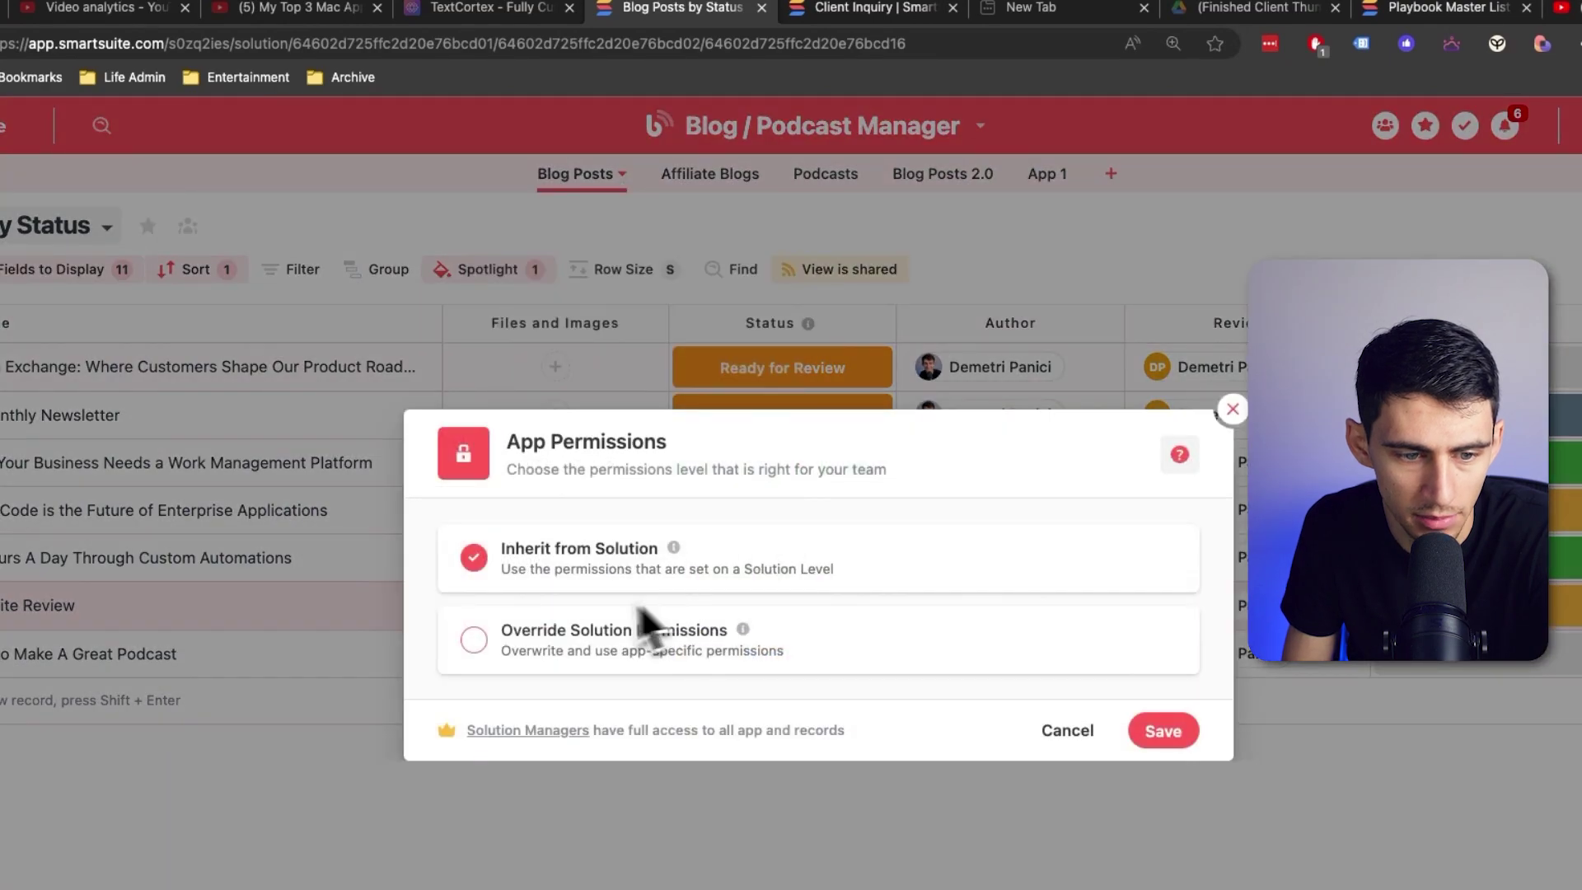
pyautogui.click(494, 639)
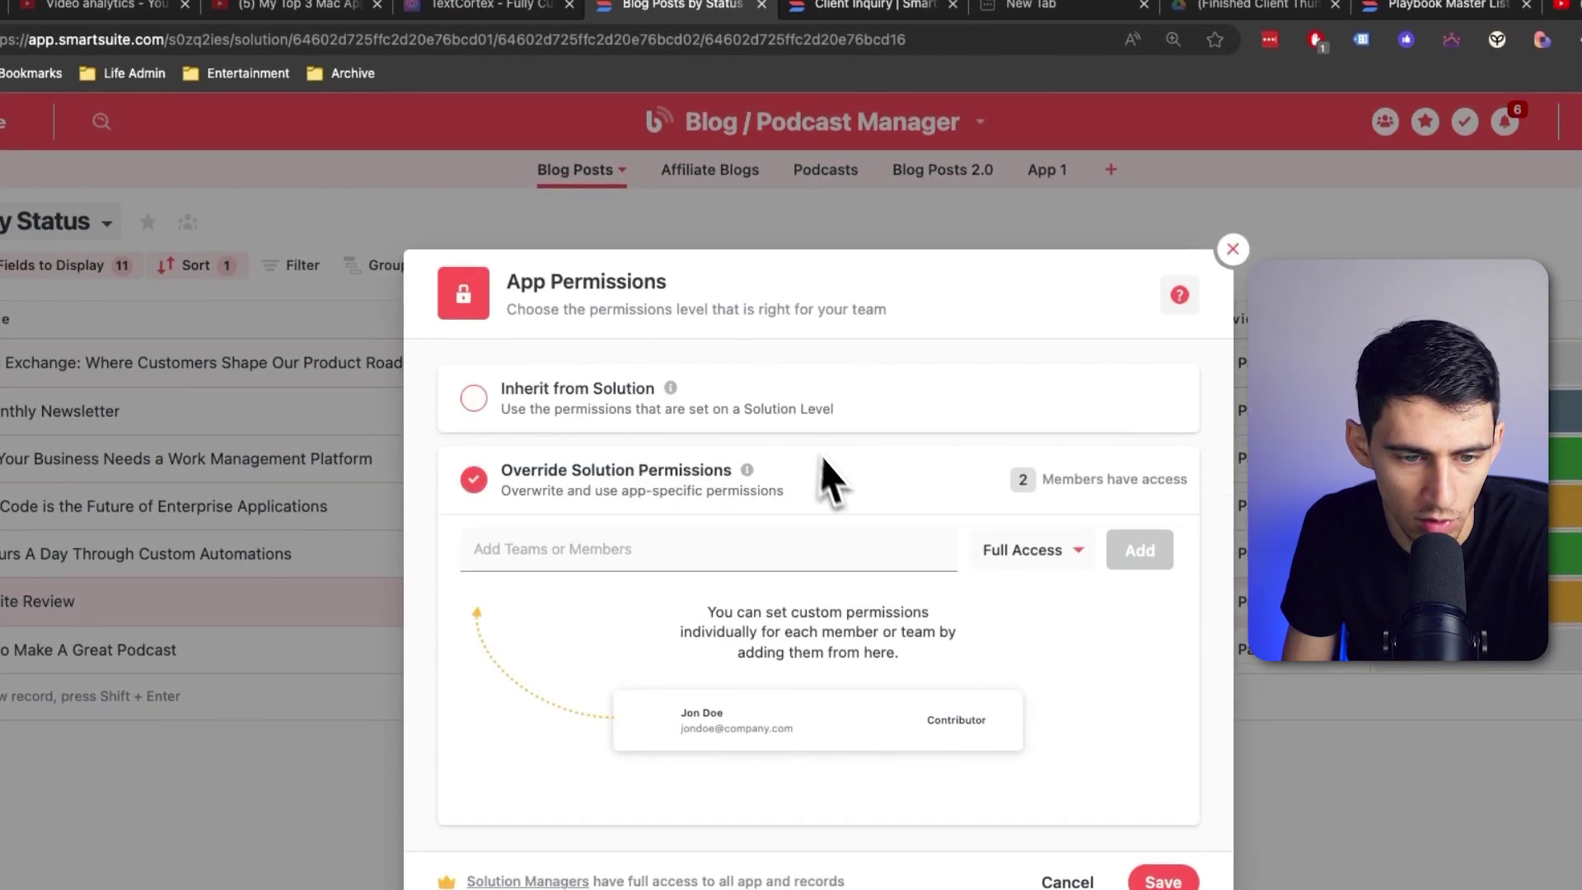
pyautogui.click(995, 559)
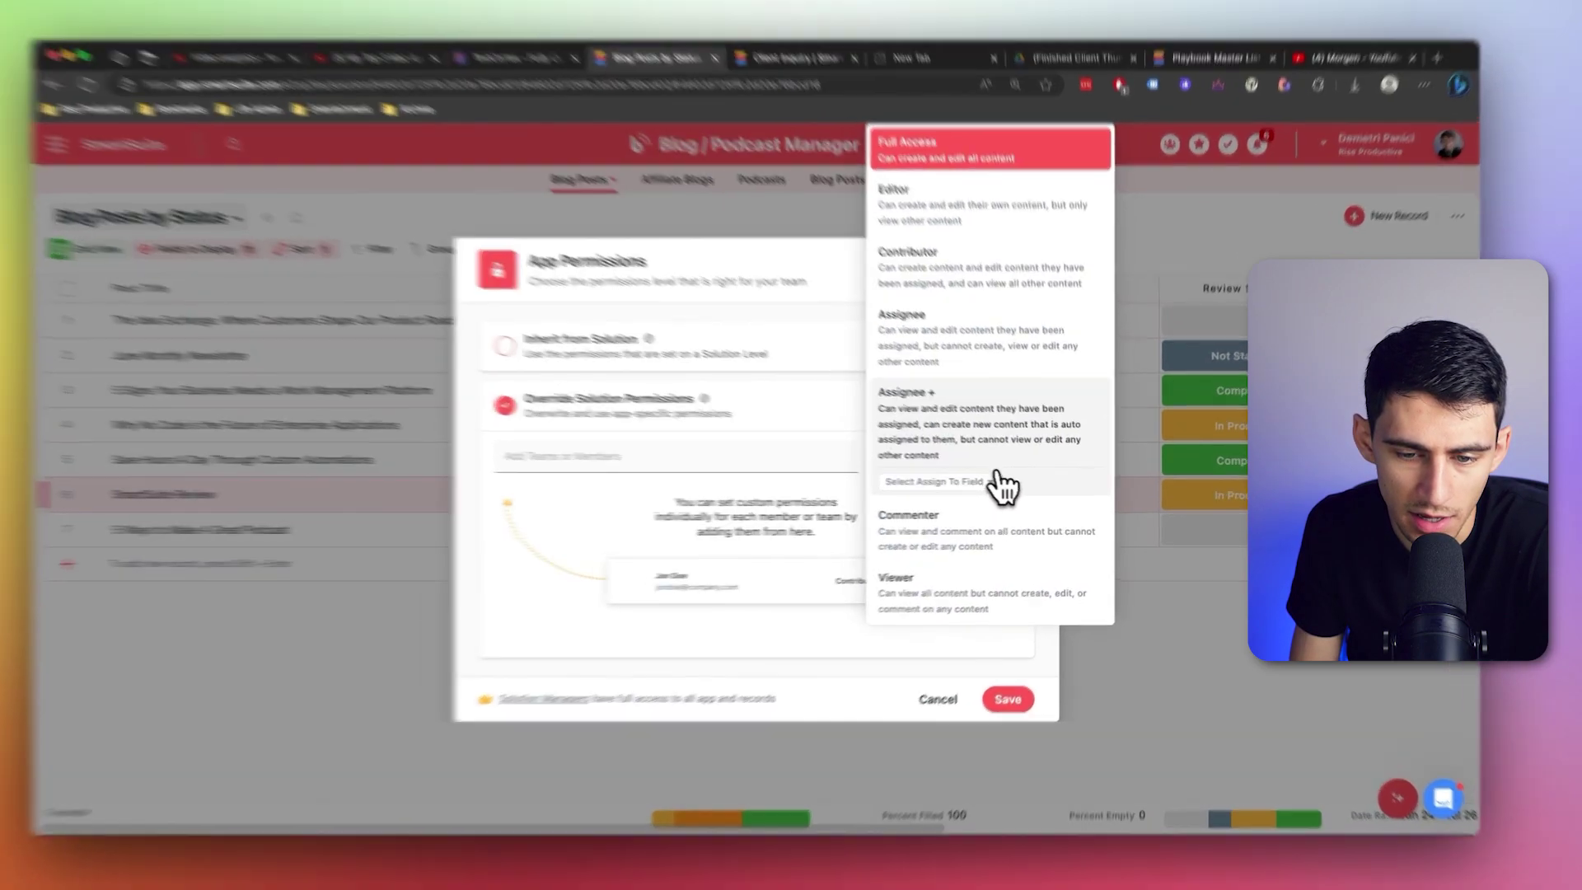
pyautogui.click(1000, 486)
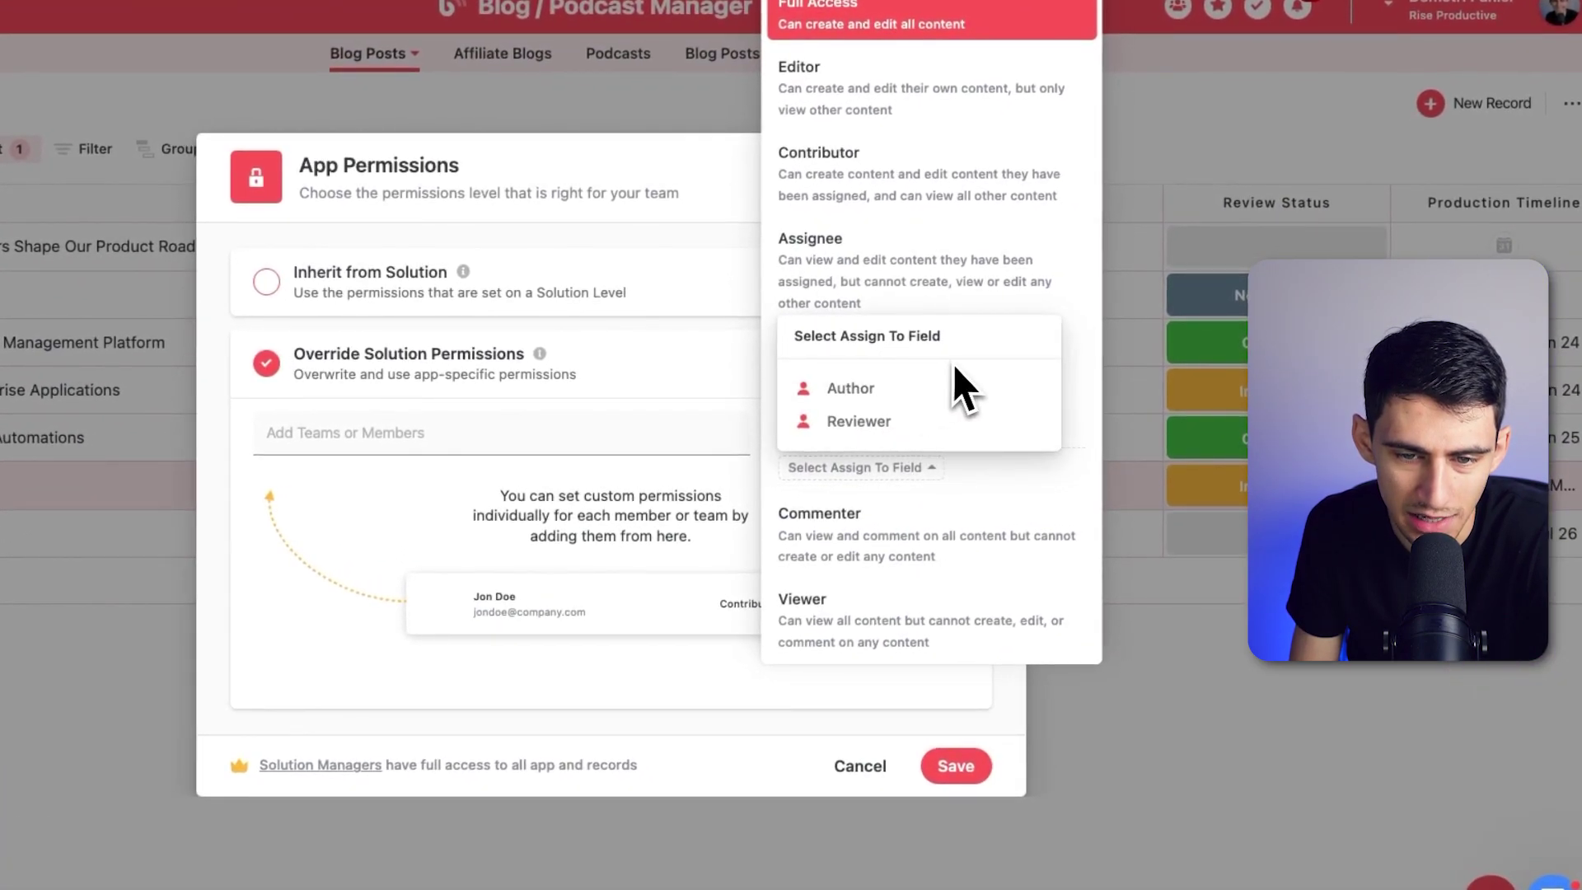
pyautogui.click(911, 298)
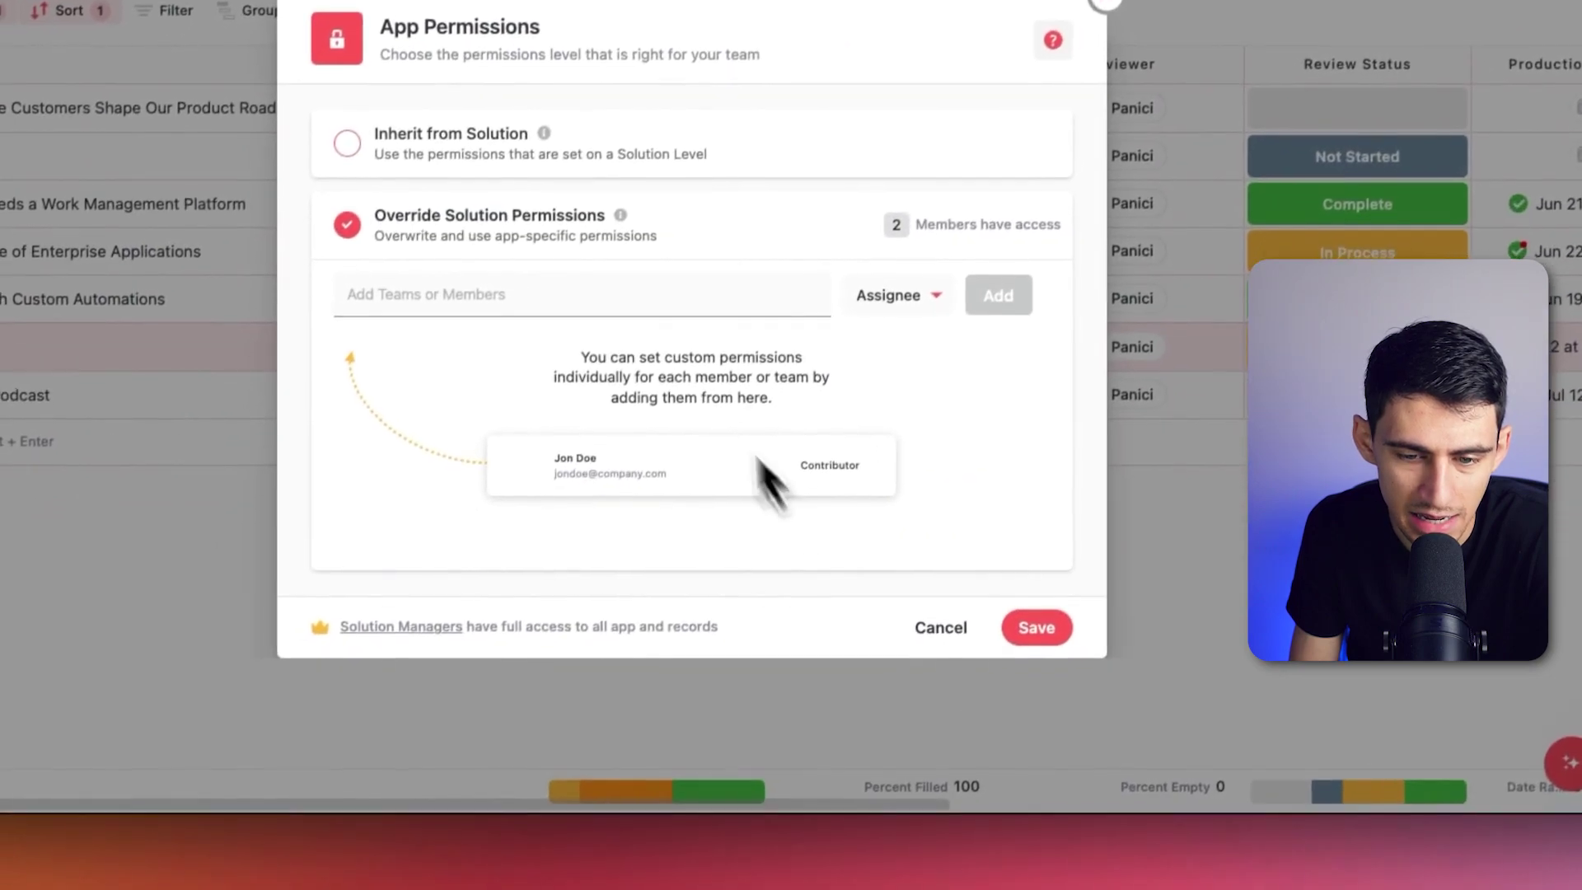
pyautogui.click(863, 353)
pyautogui.click(946, 338)
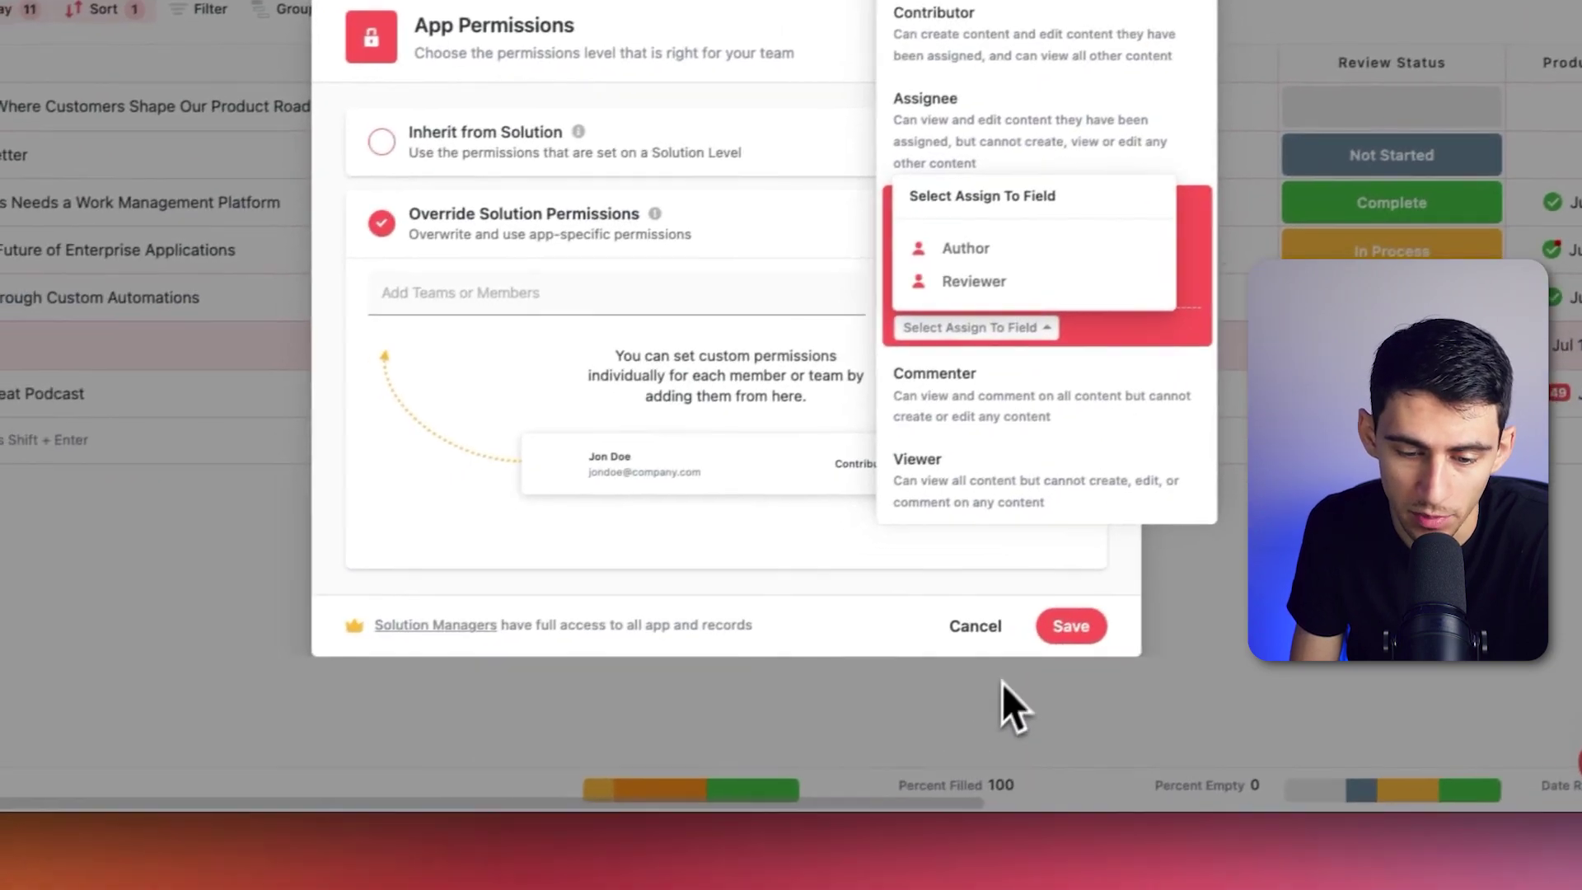
pyautogui.click(885, 662)
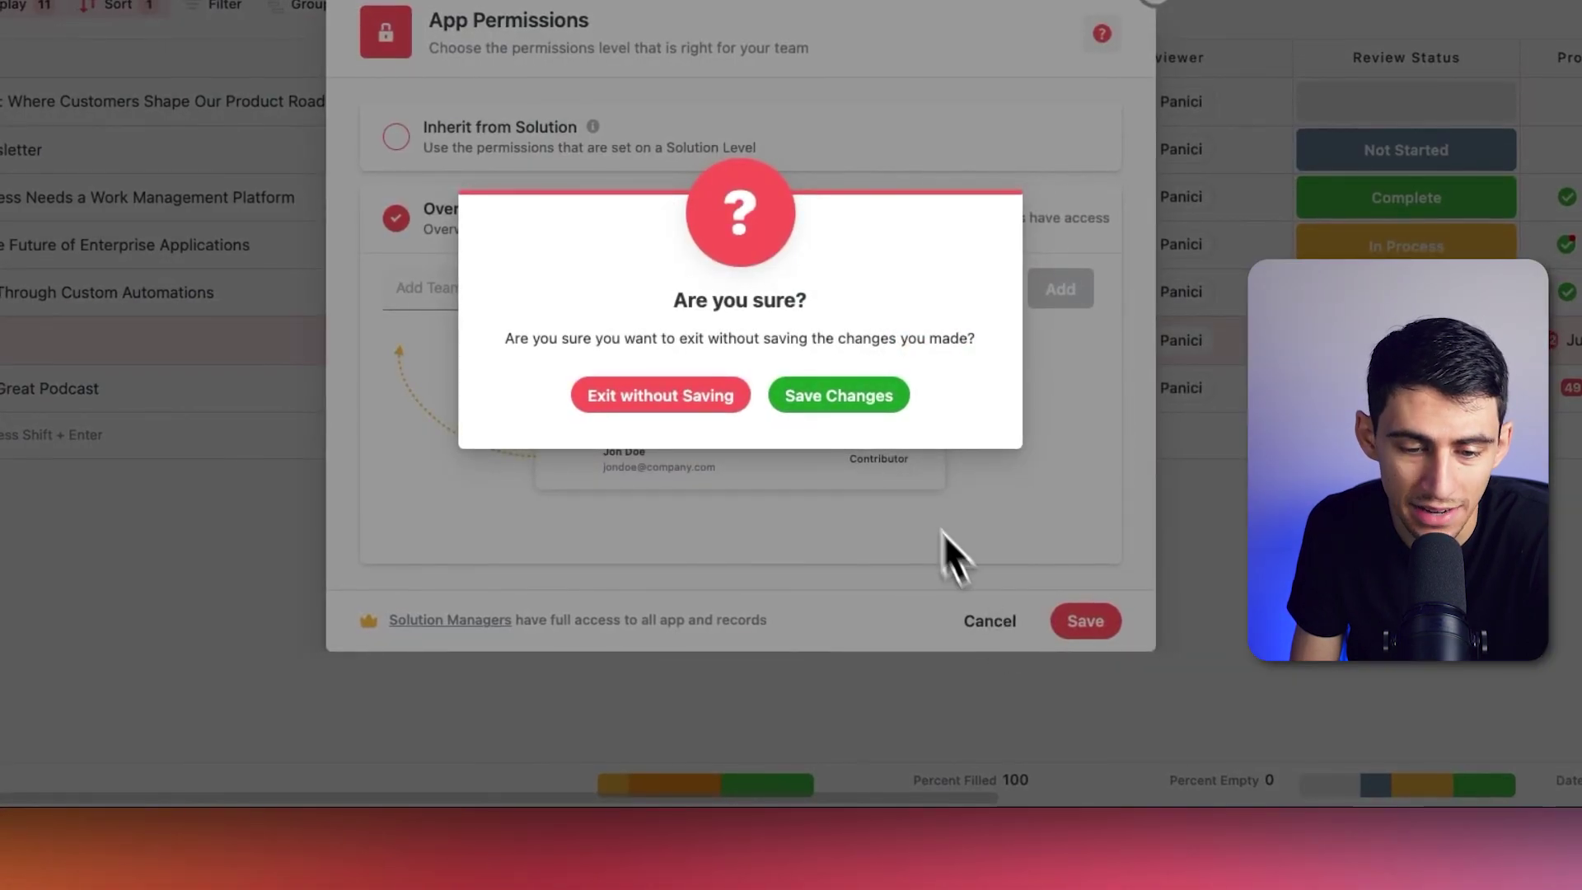
pyautogui.click(638, 391)
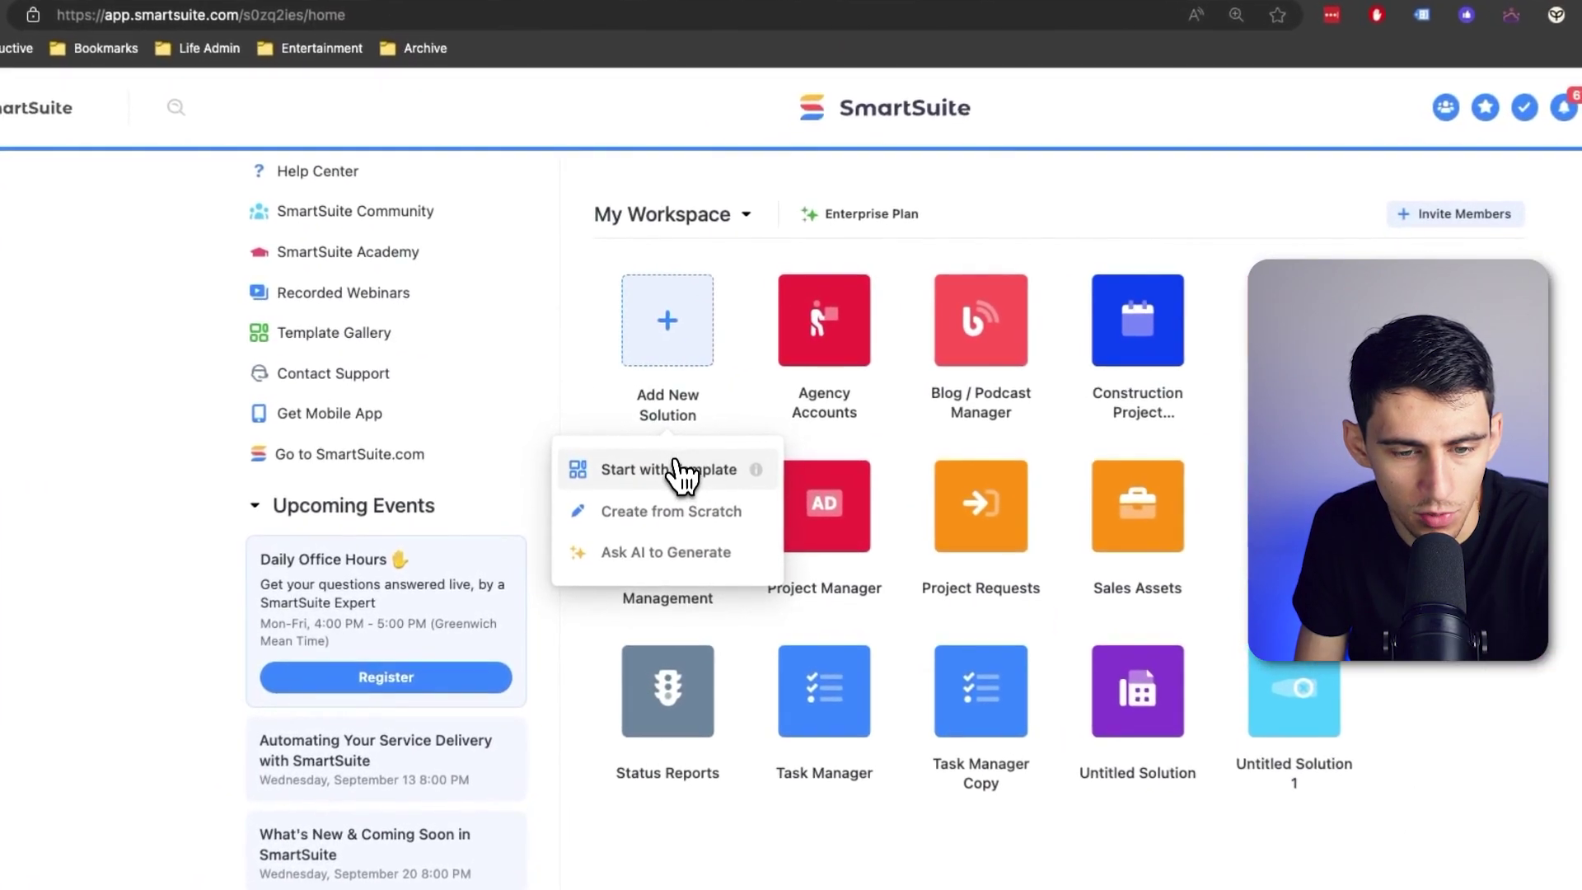
# - Browse the Start with Template gallery of solution templates, then close it
pyautogui.click(645, 429)
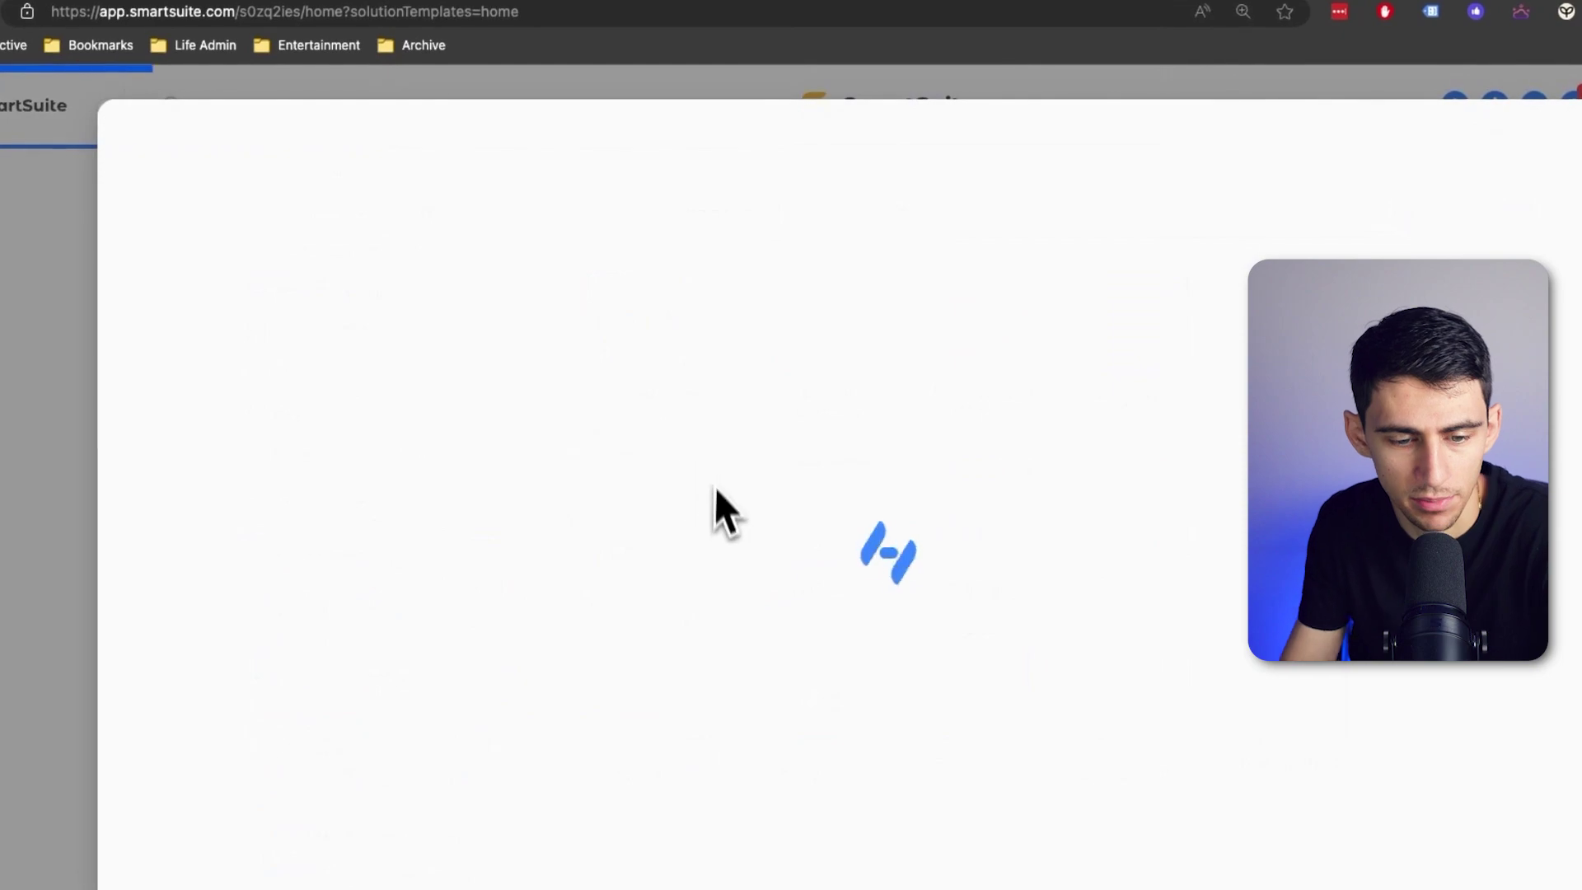
pyautogui.scroll(-5, 787, 461)
pyautogui.moveTo(646, 404)
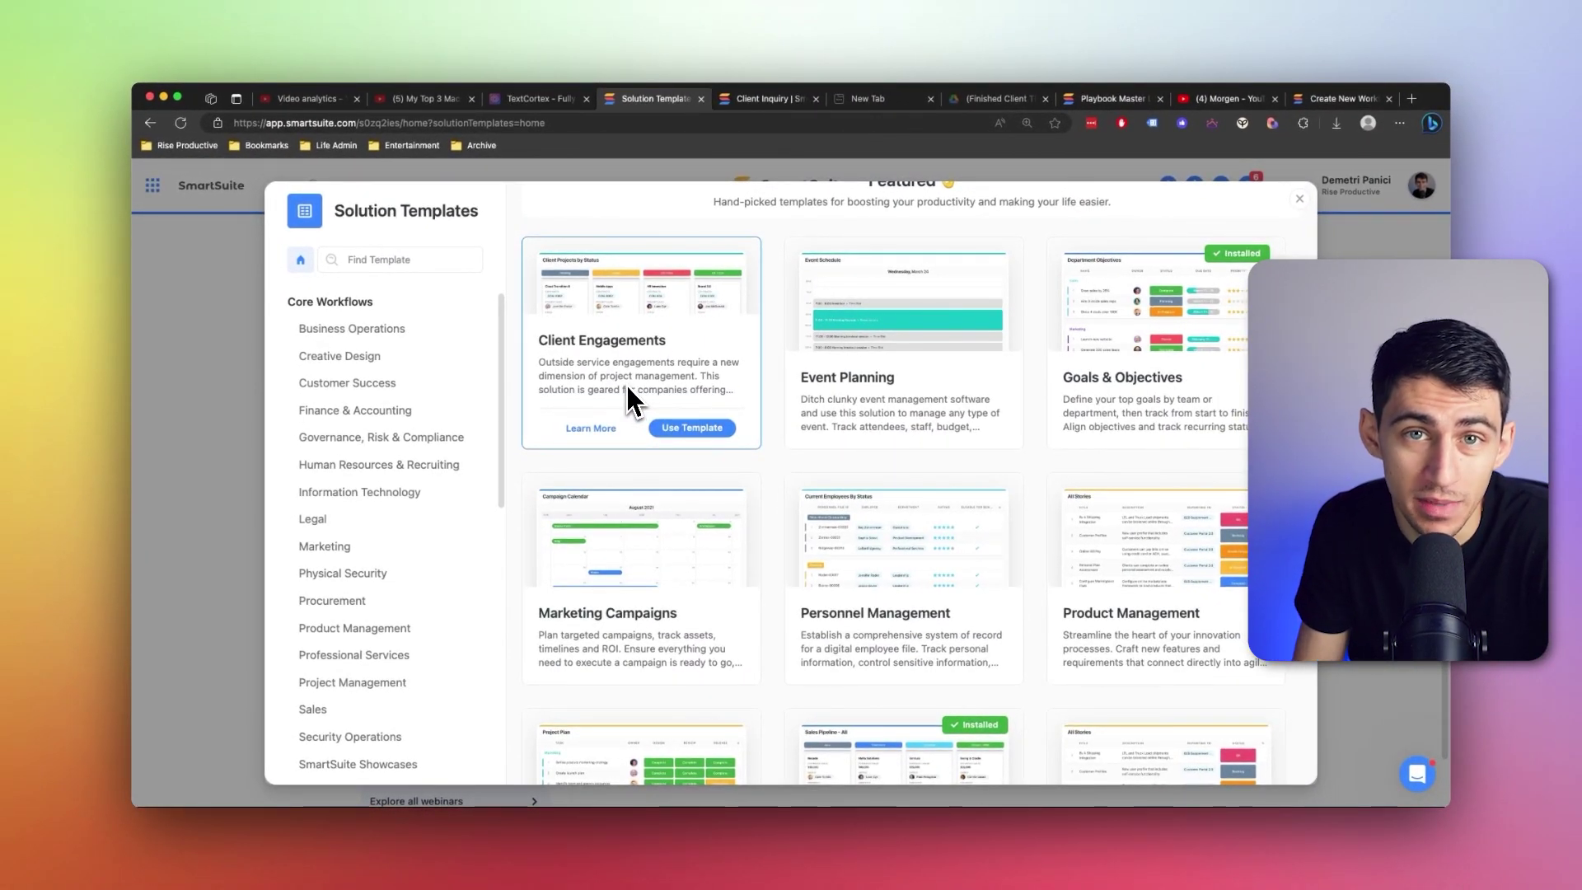
pyautogui.scroll(-4, 659, 412)
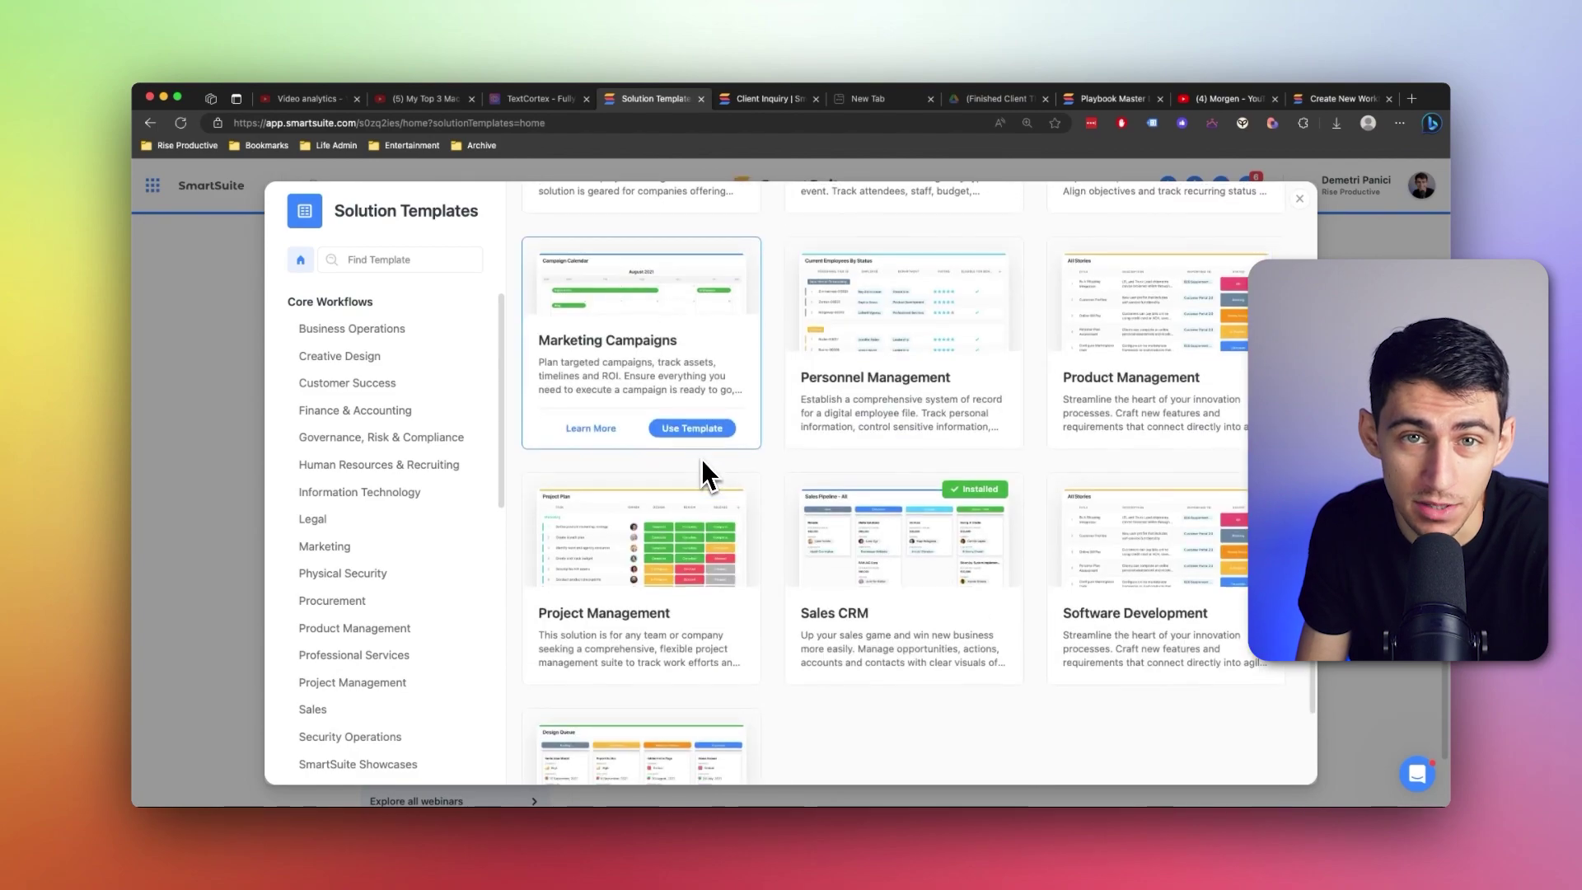
pyautogui.scroll(-1, 700, 458)
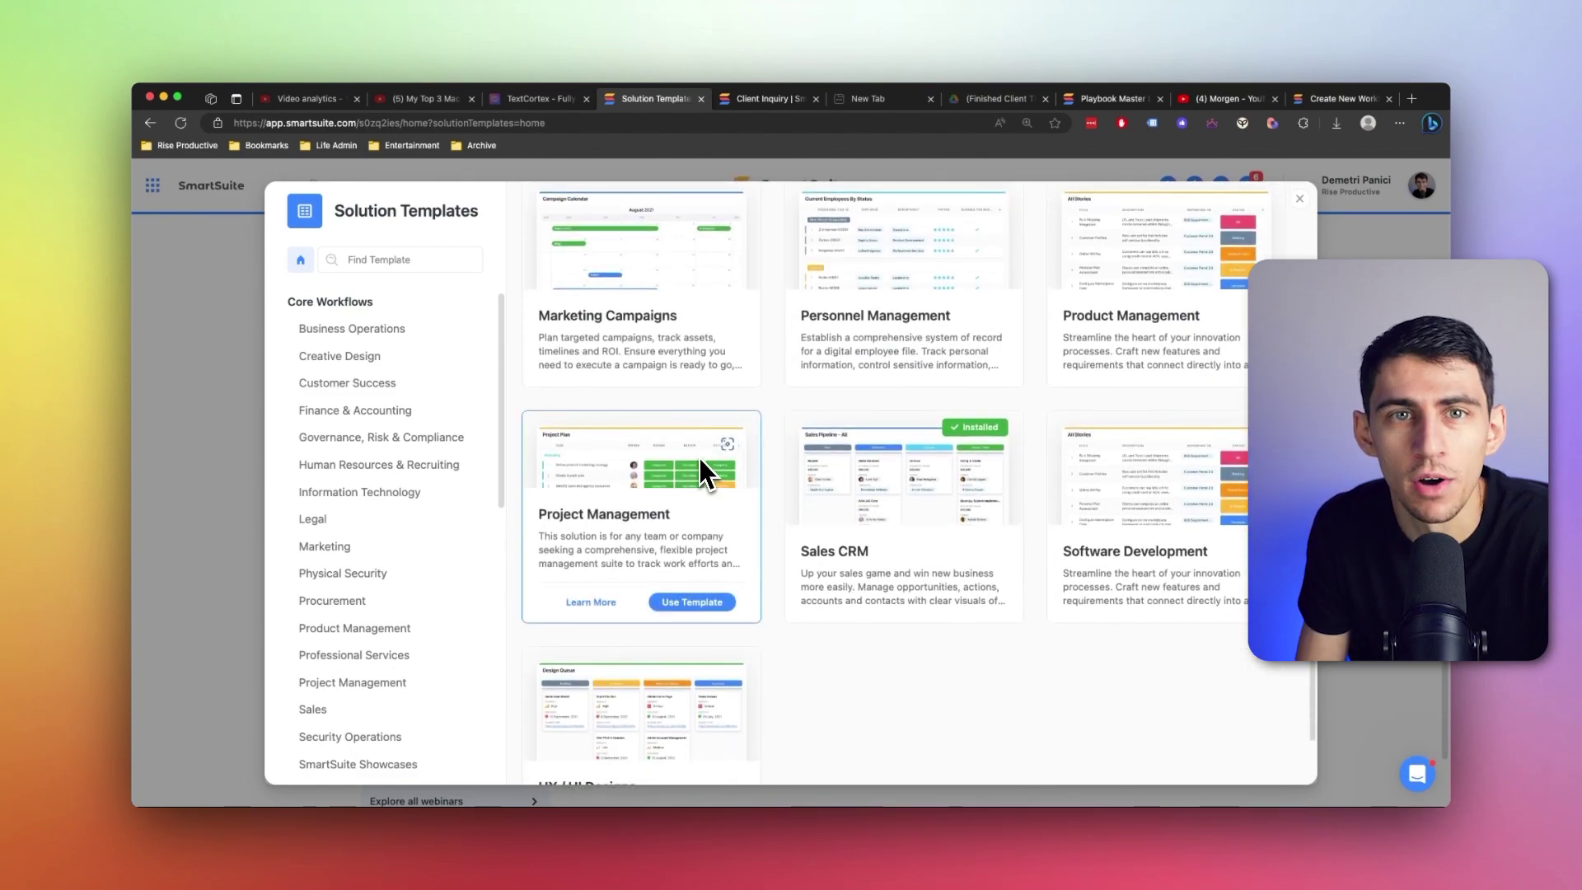
pyautogui.click(1305, 211)
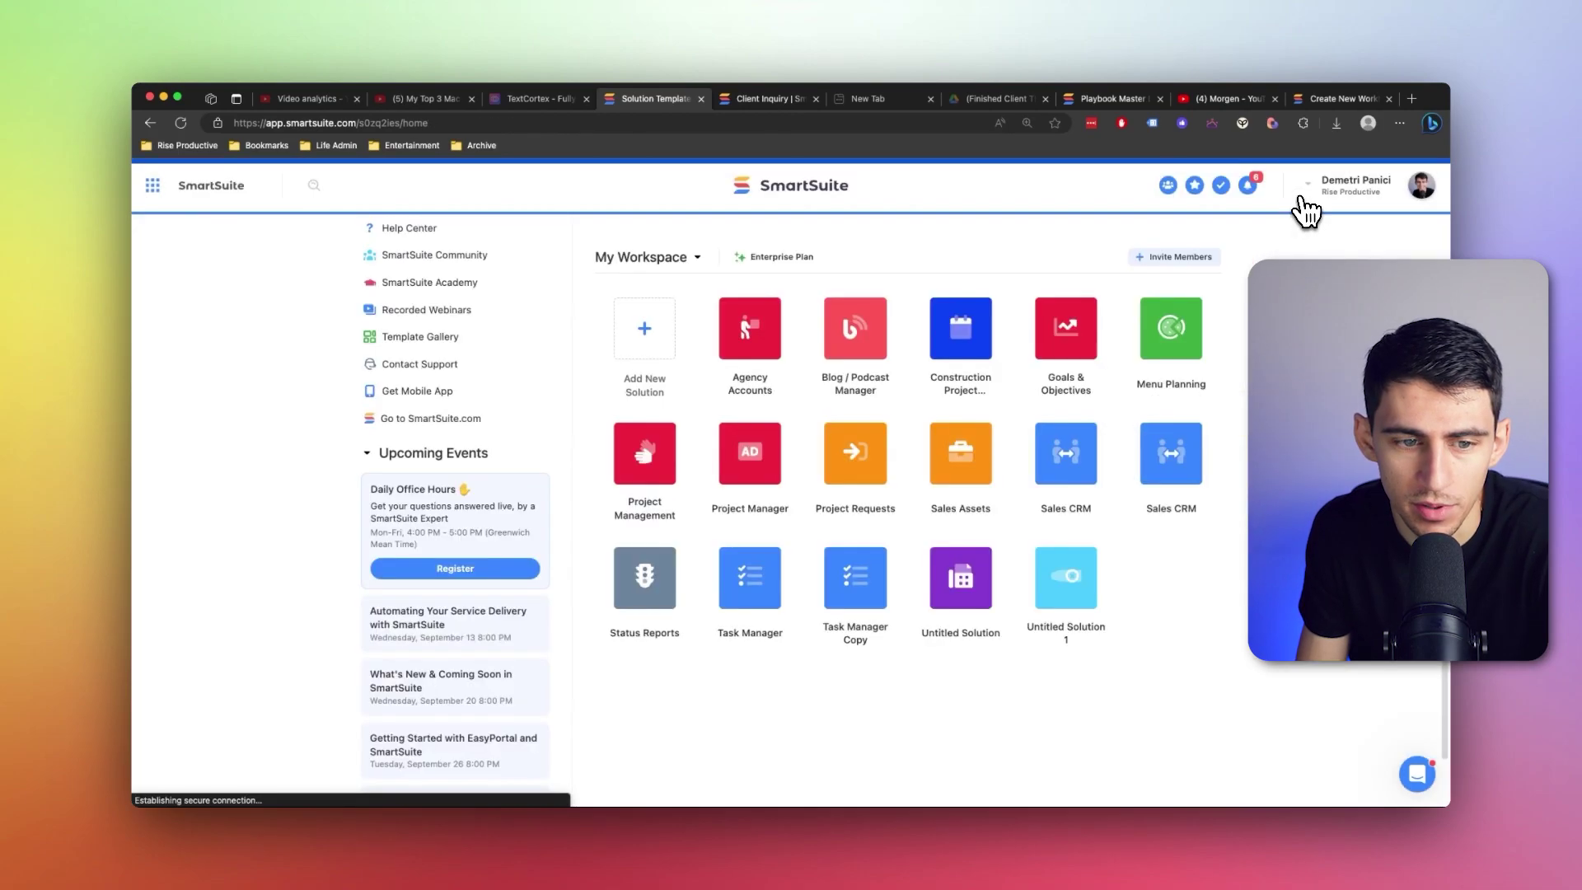
# - Use Ask AI to Generate to build a YouTube Content Calendar solution from the workflow description
pyautogui.click(675, 334)
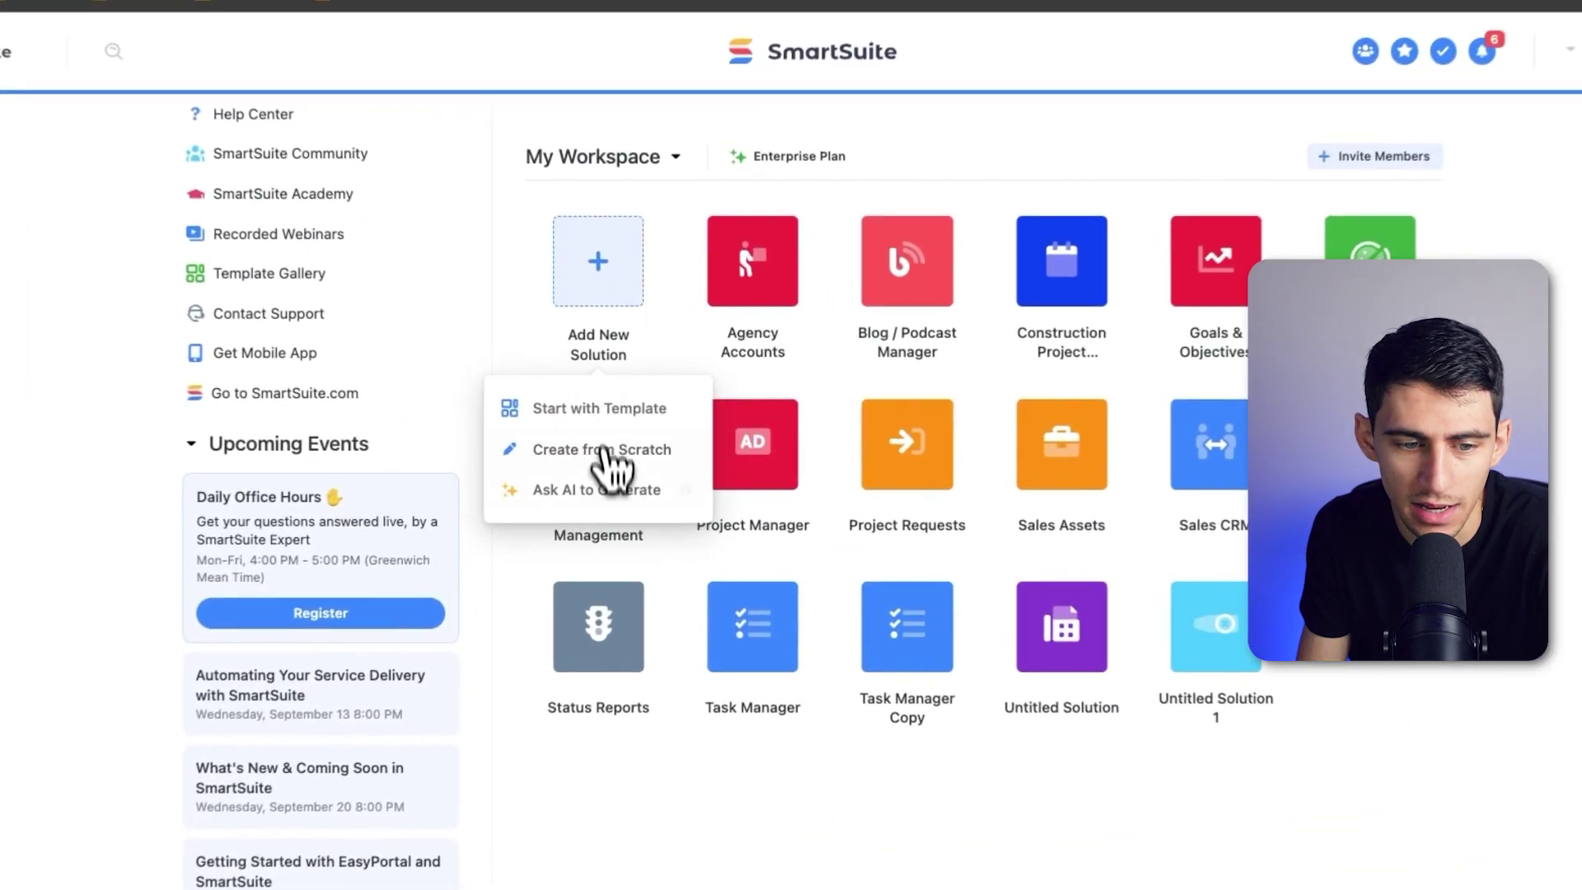
pyautogui.click(651, 488)
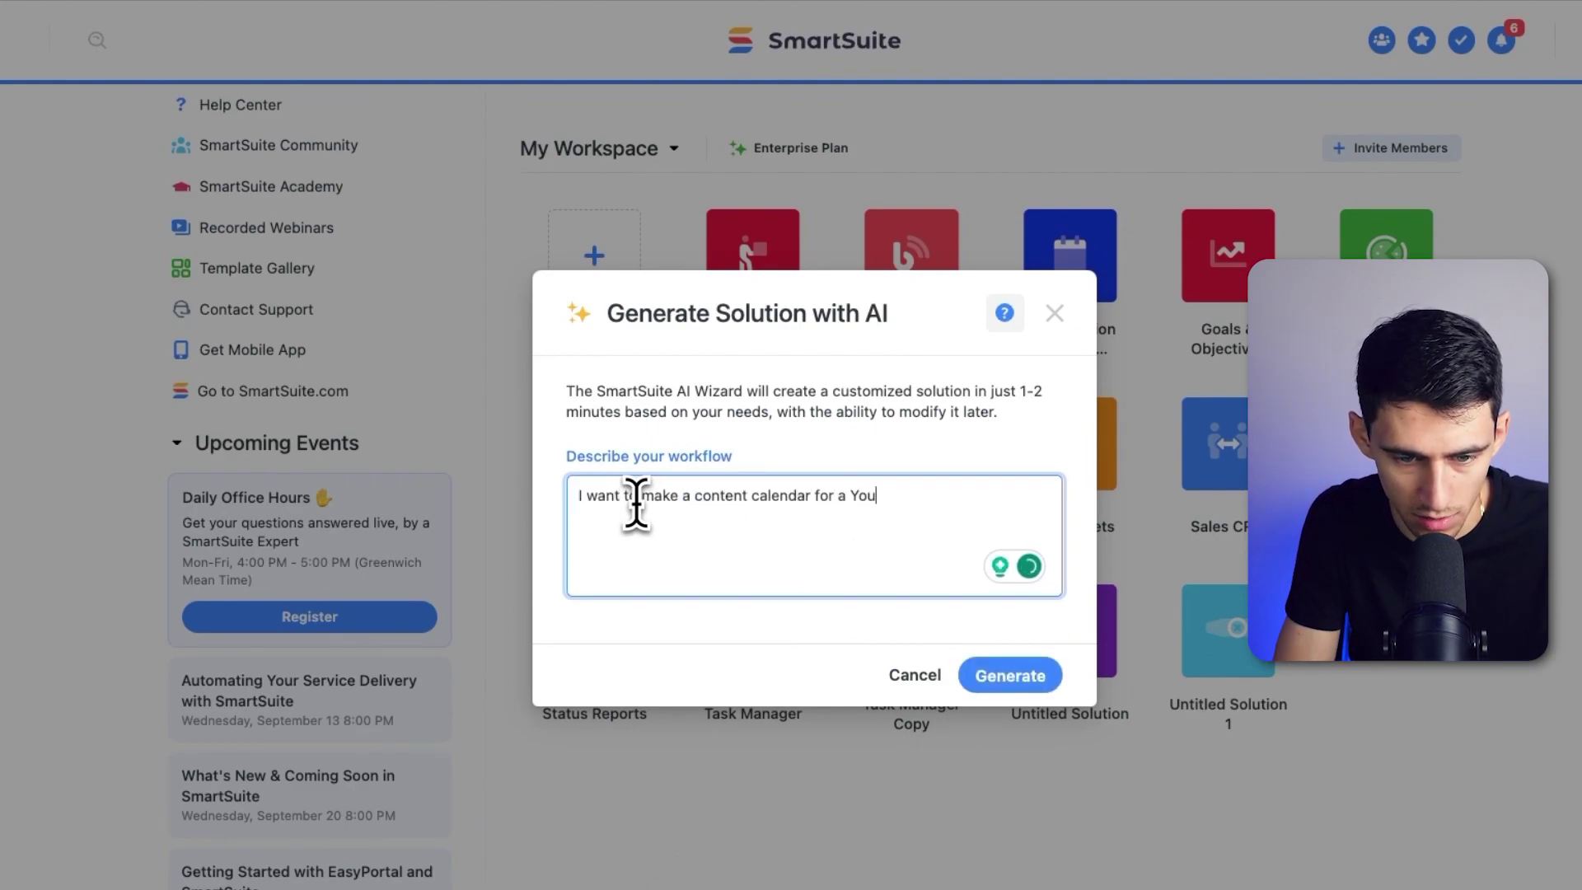
pyautogui.click(1010, 674)
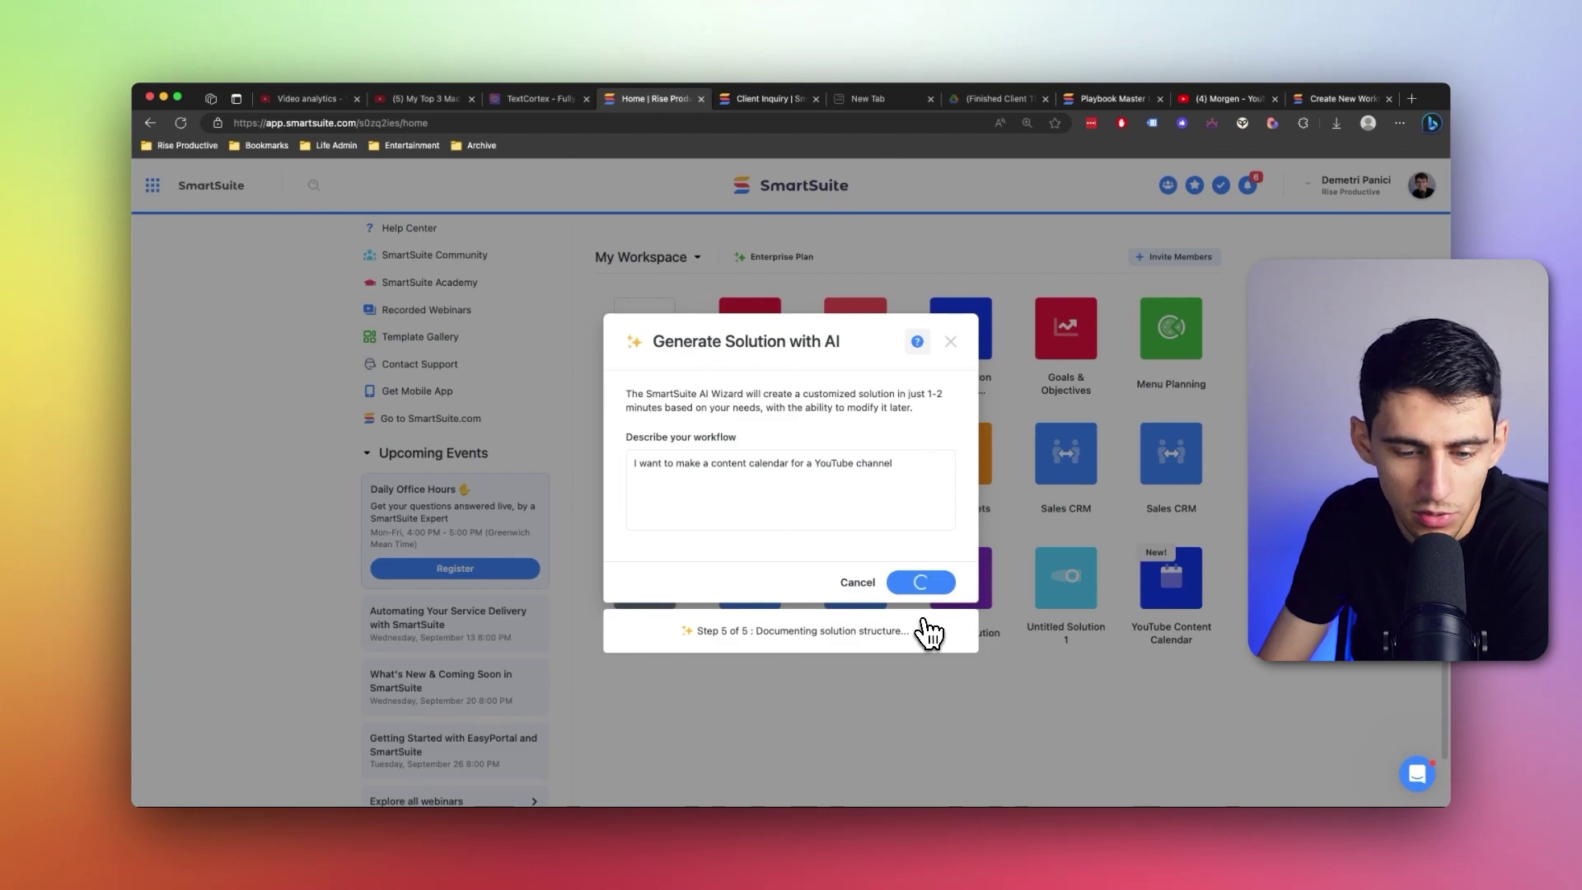
pyautogui.scroll(-10, 667, 539)
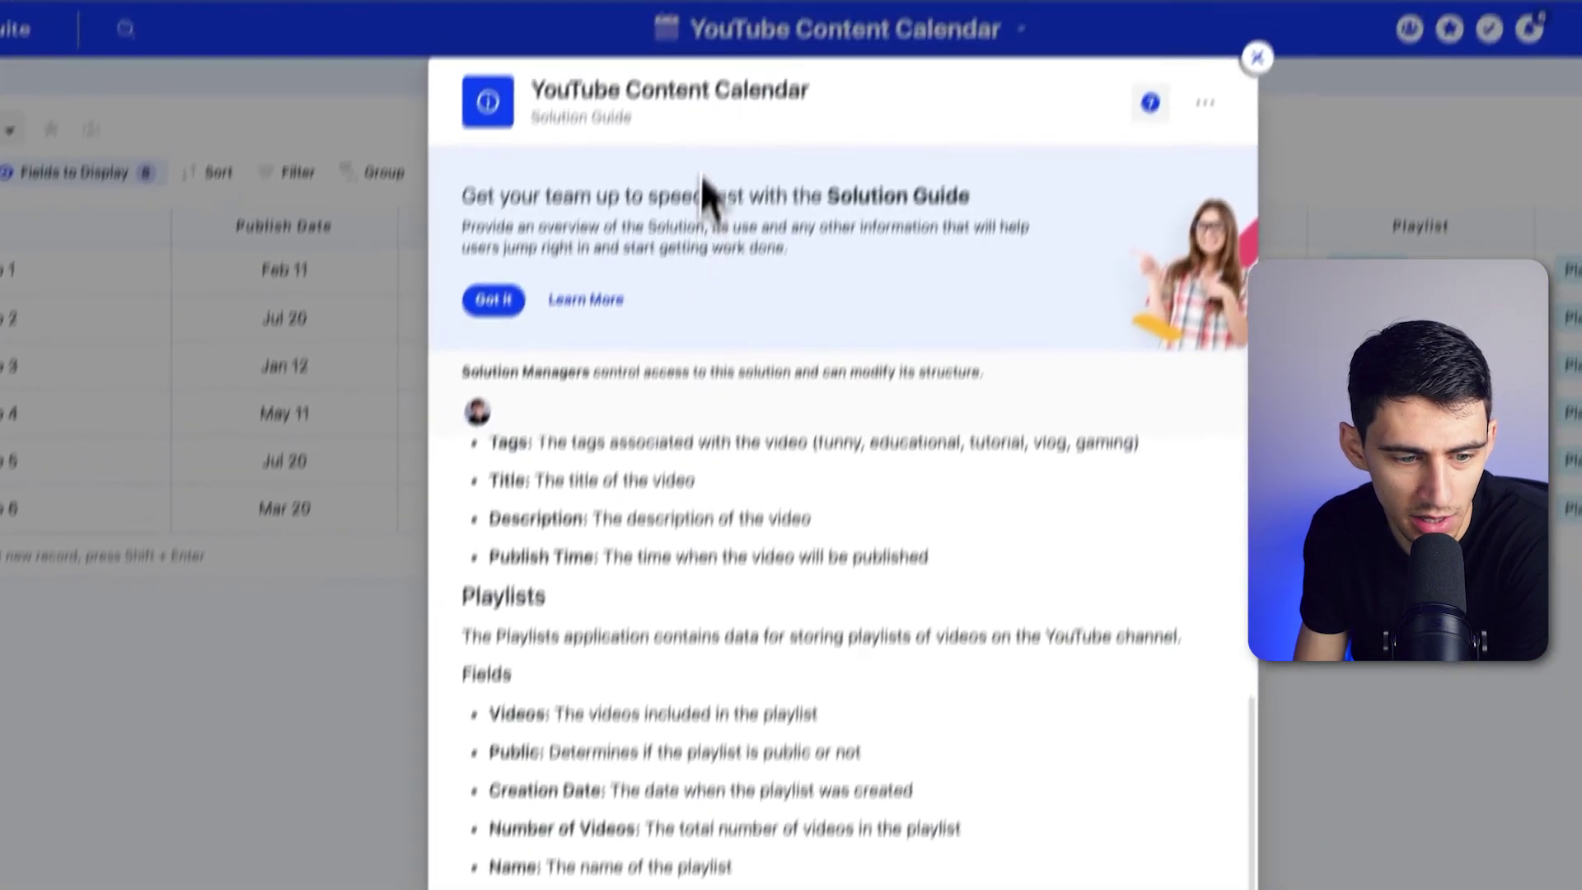
pyautogui.scroll(10, 823, 449)
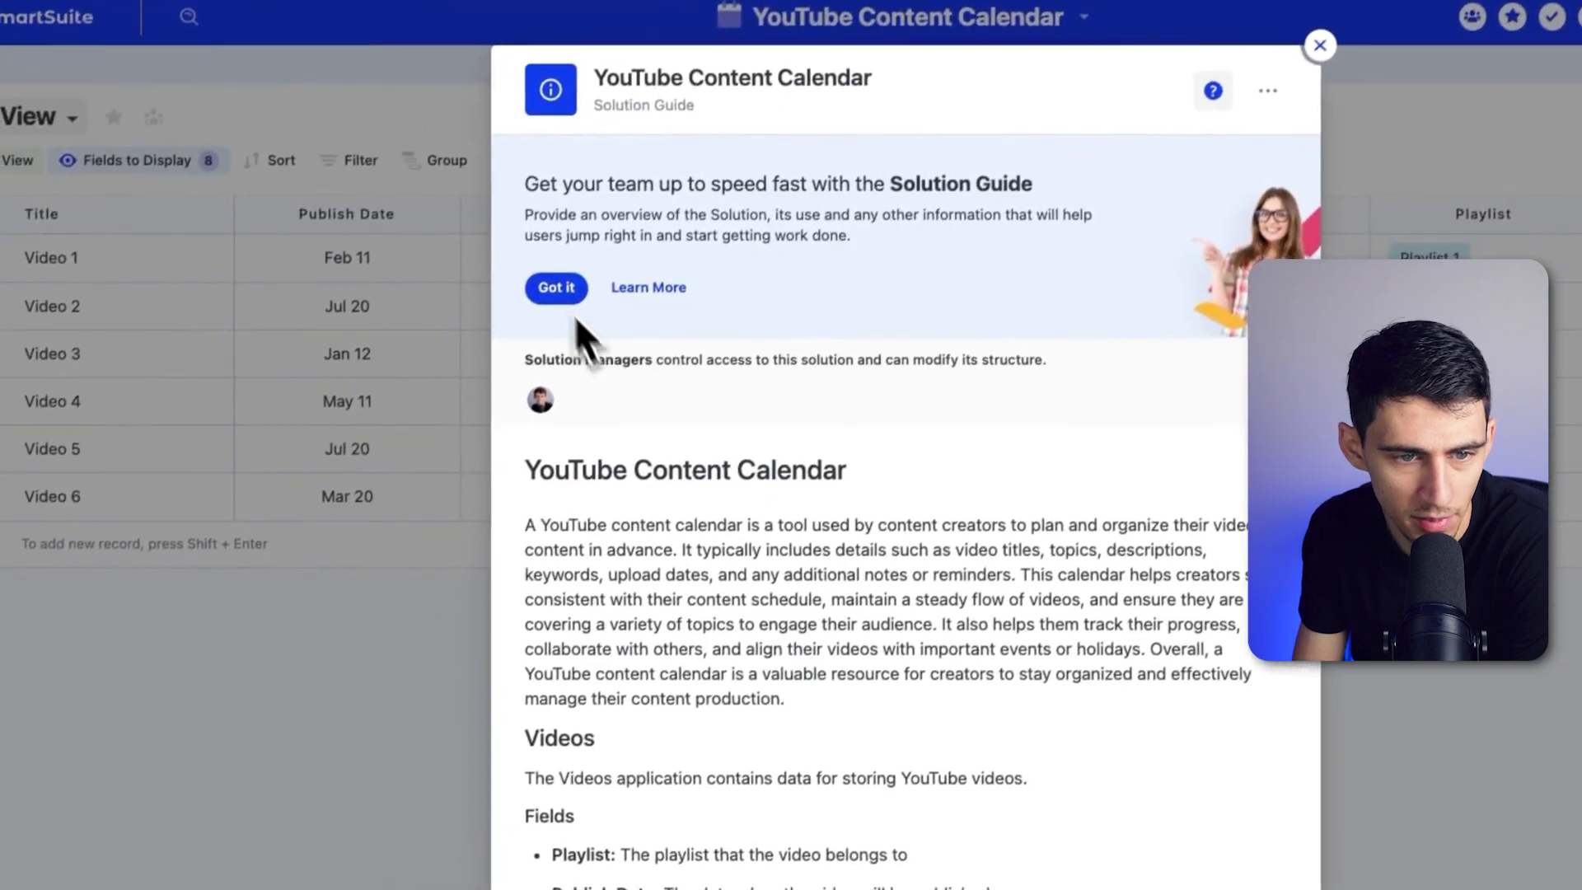
# - Dismiss the Solution Guide, reopen it from the title menu, and close it again
pyautogui.click(556, 288)
pyautogui.scroll(-5, 1105, 471)
pyautogui.scroll(5, 883, 471)
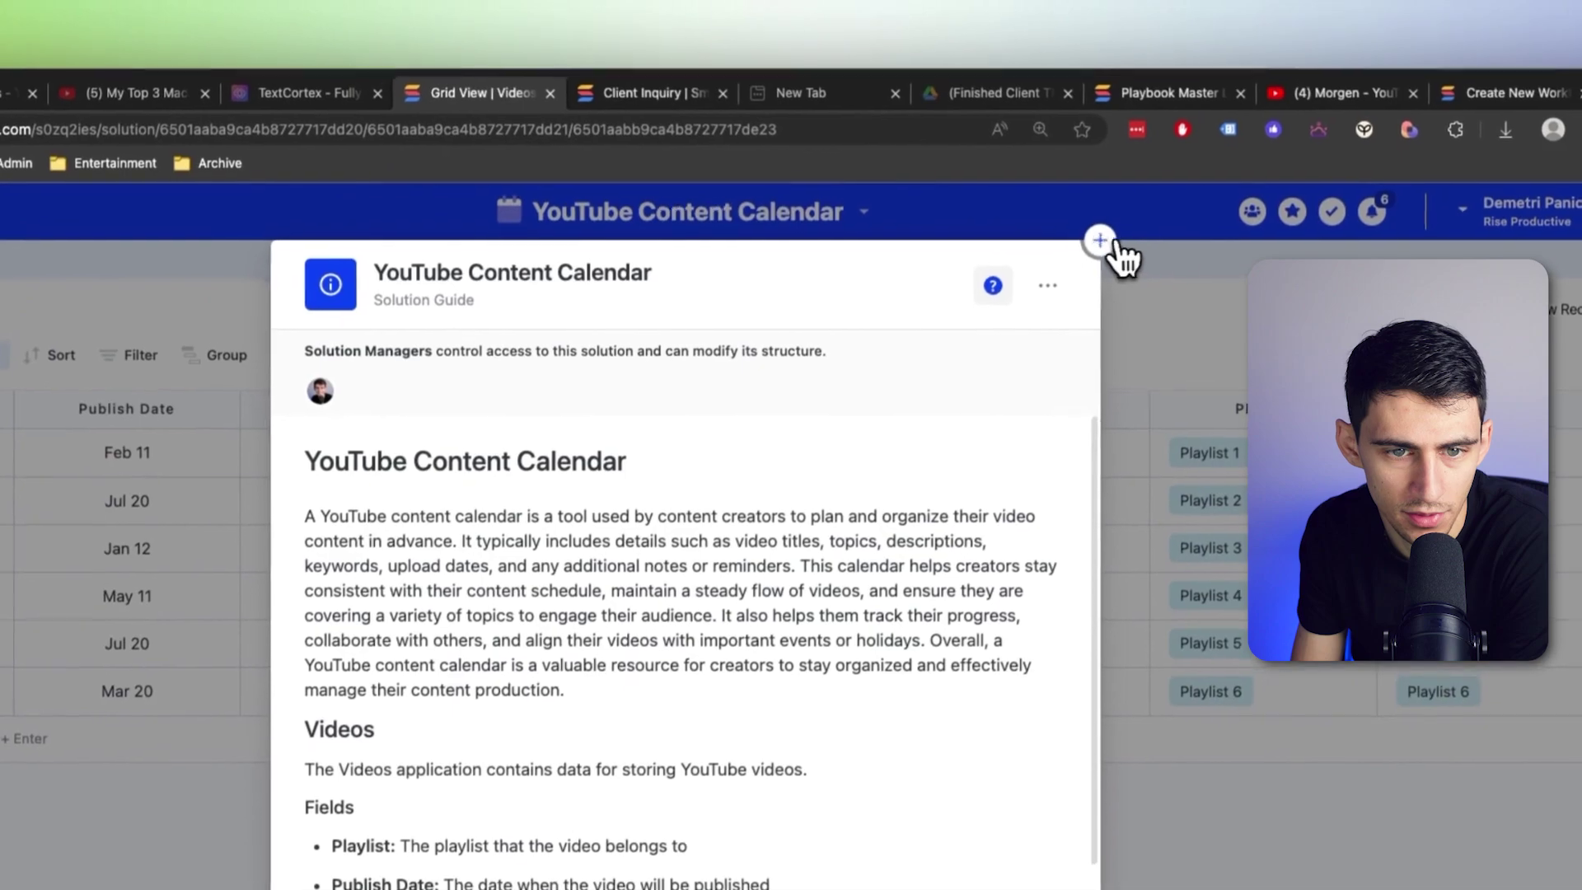
pyautogui.click(1133, 175)
pyautogui.click(832, 151)
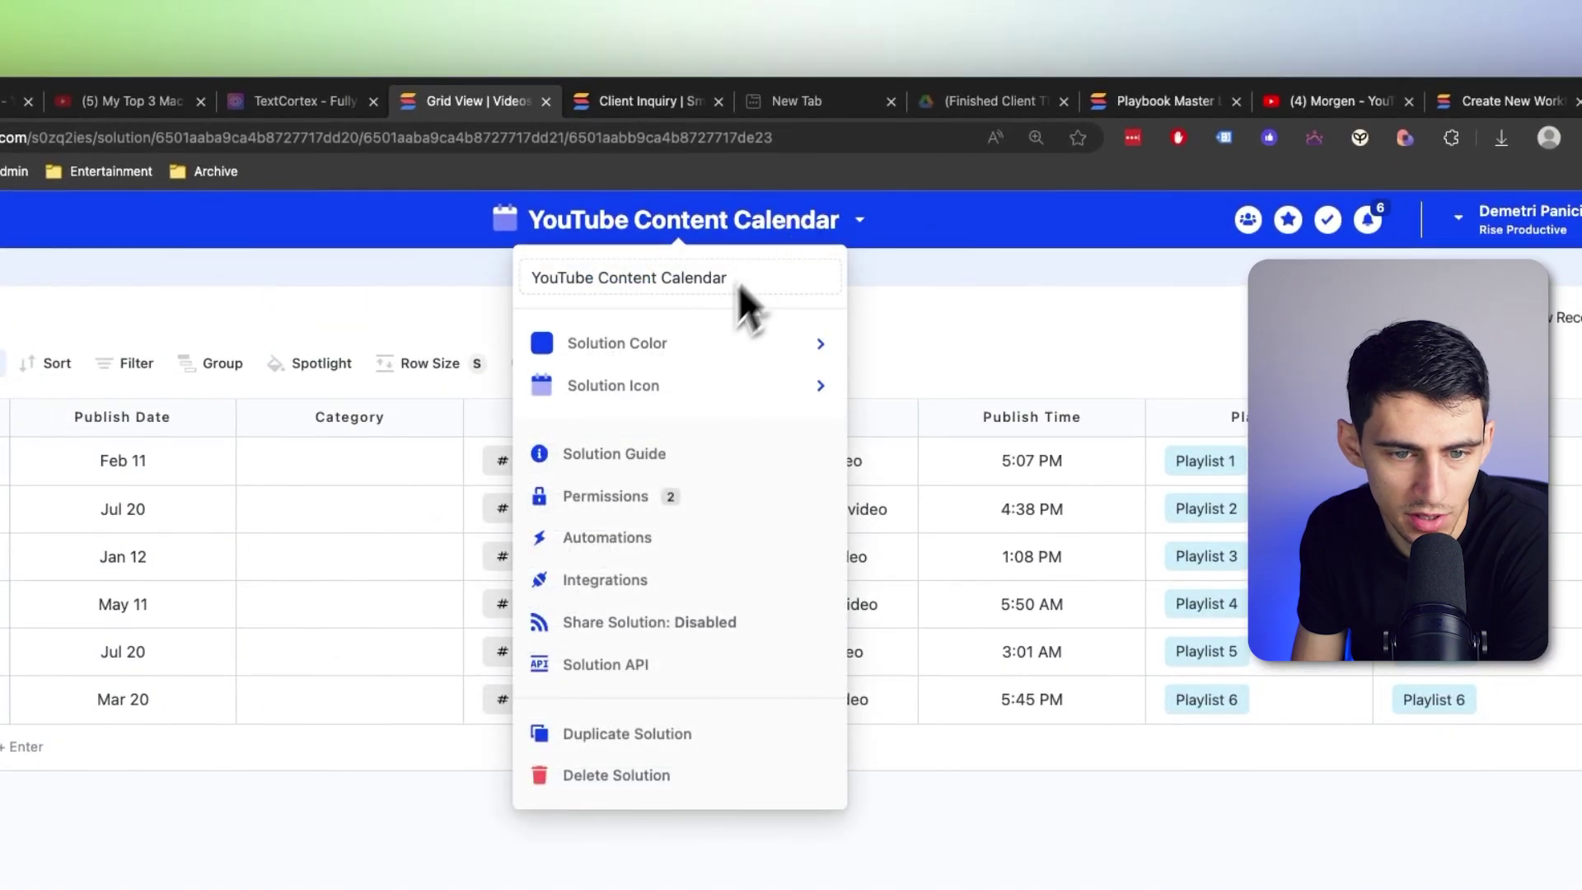
pyautogui.click(651, 456)
pyautogui.click(1096, 248)
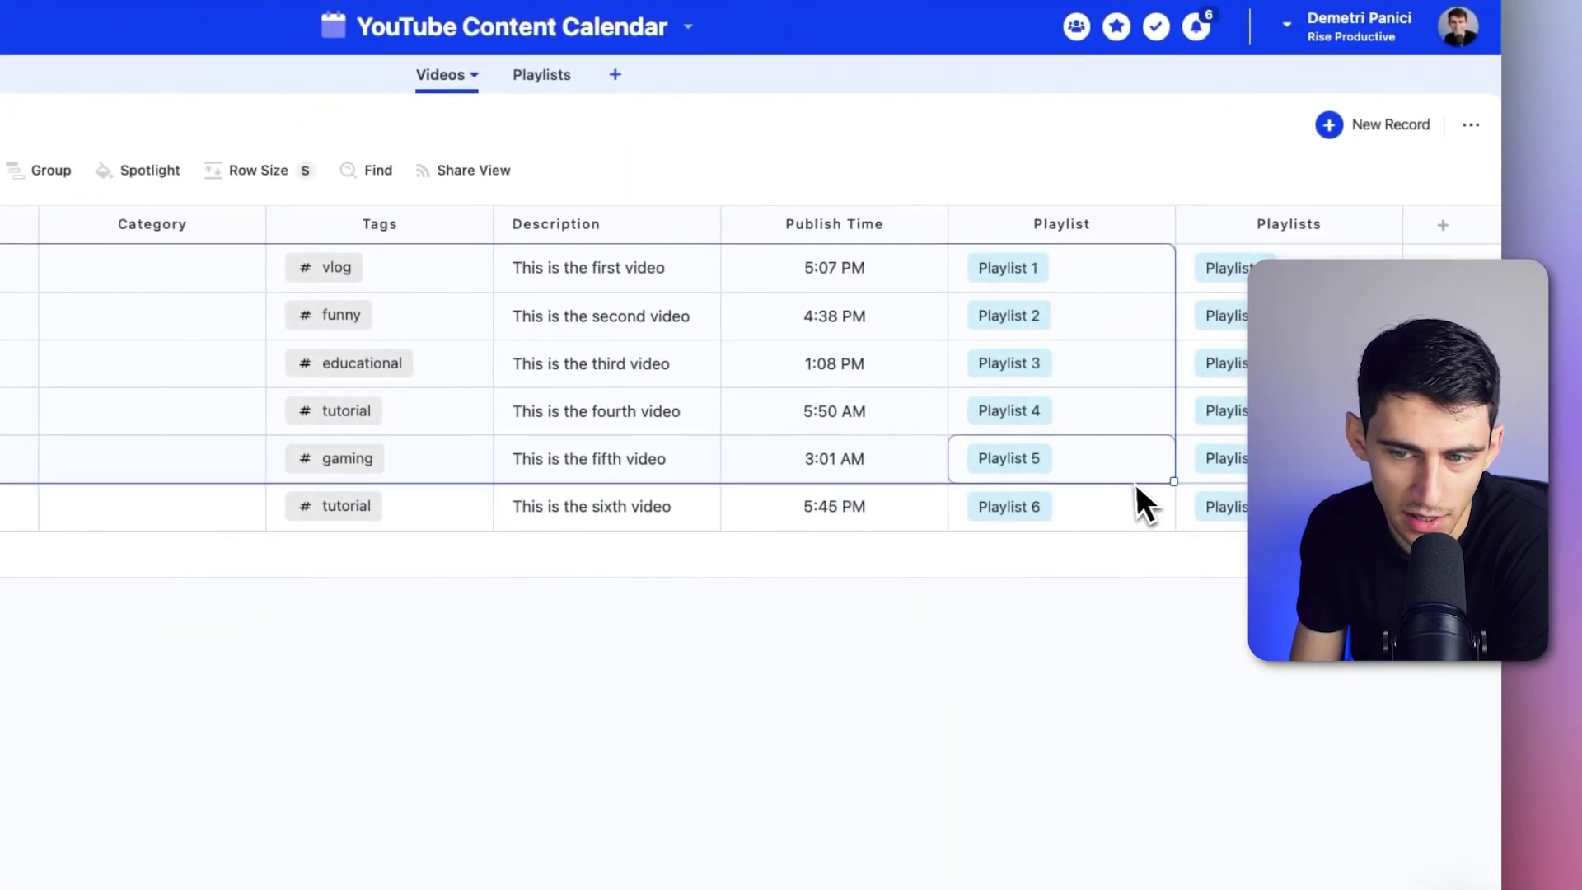
# - Select a block of grid cells and inspect Video 1's Category options without changing them
pyautogui.moveTo(387, 278); pyautogui.dragTo(0, 428)
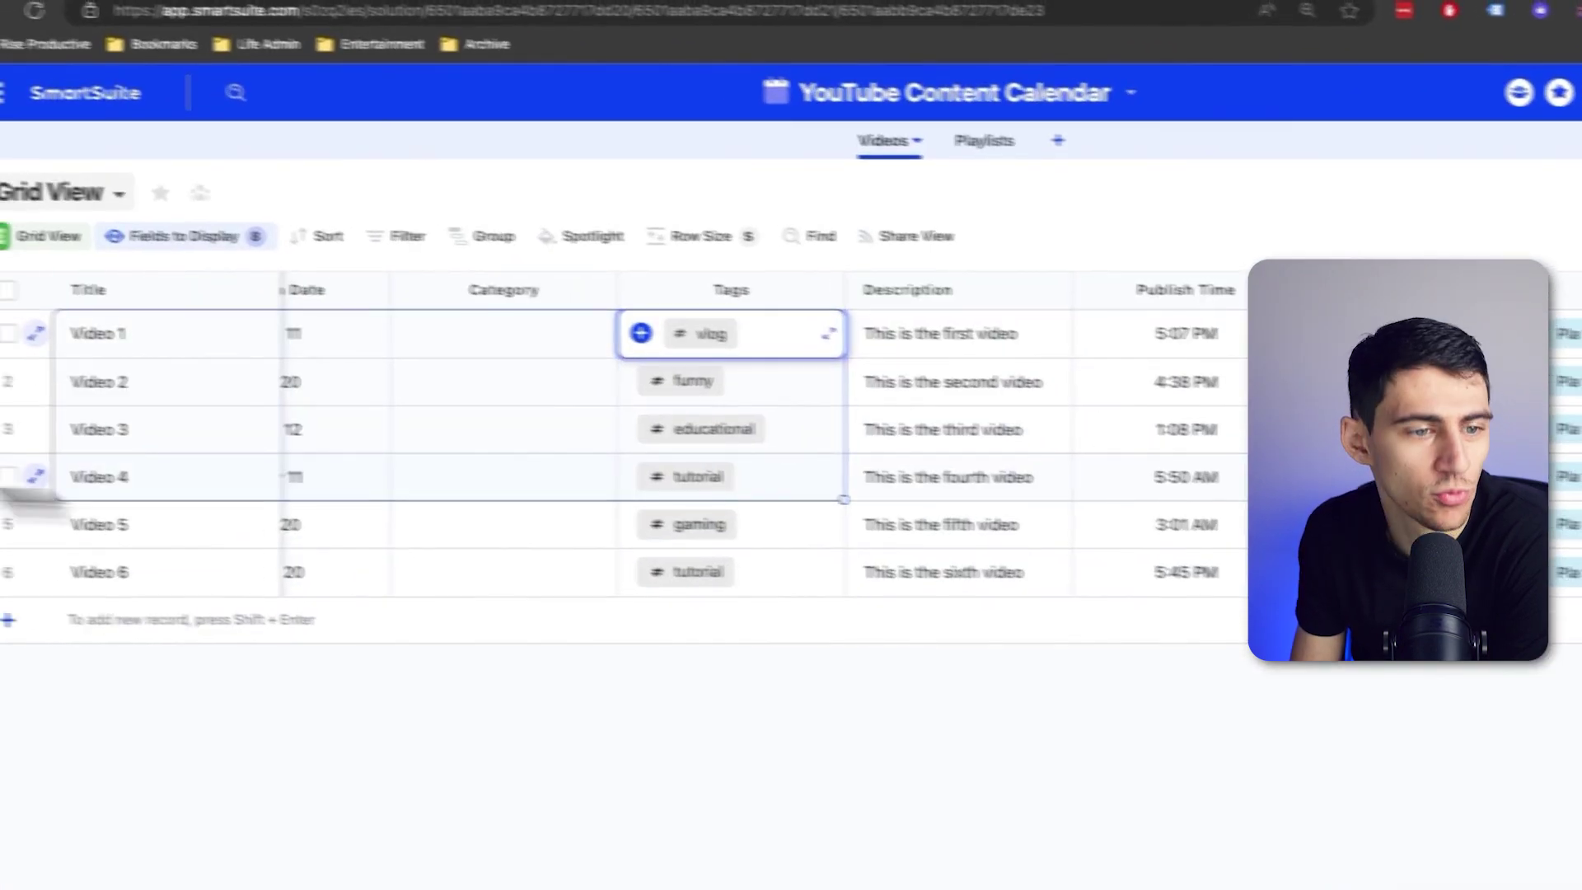
pyautogui.moveTo(33, 494); pyautogui.dragTo(330, 524)
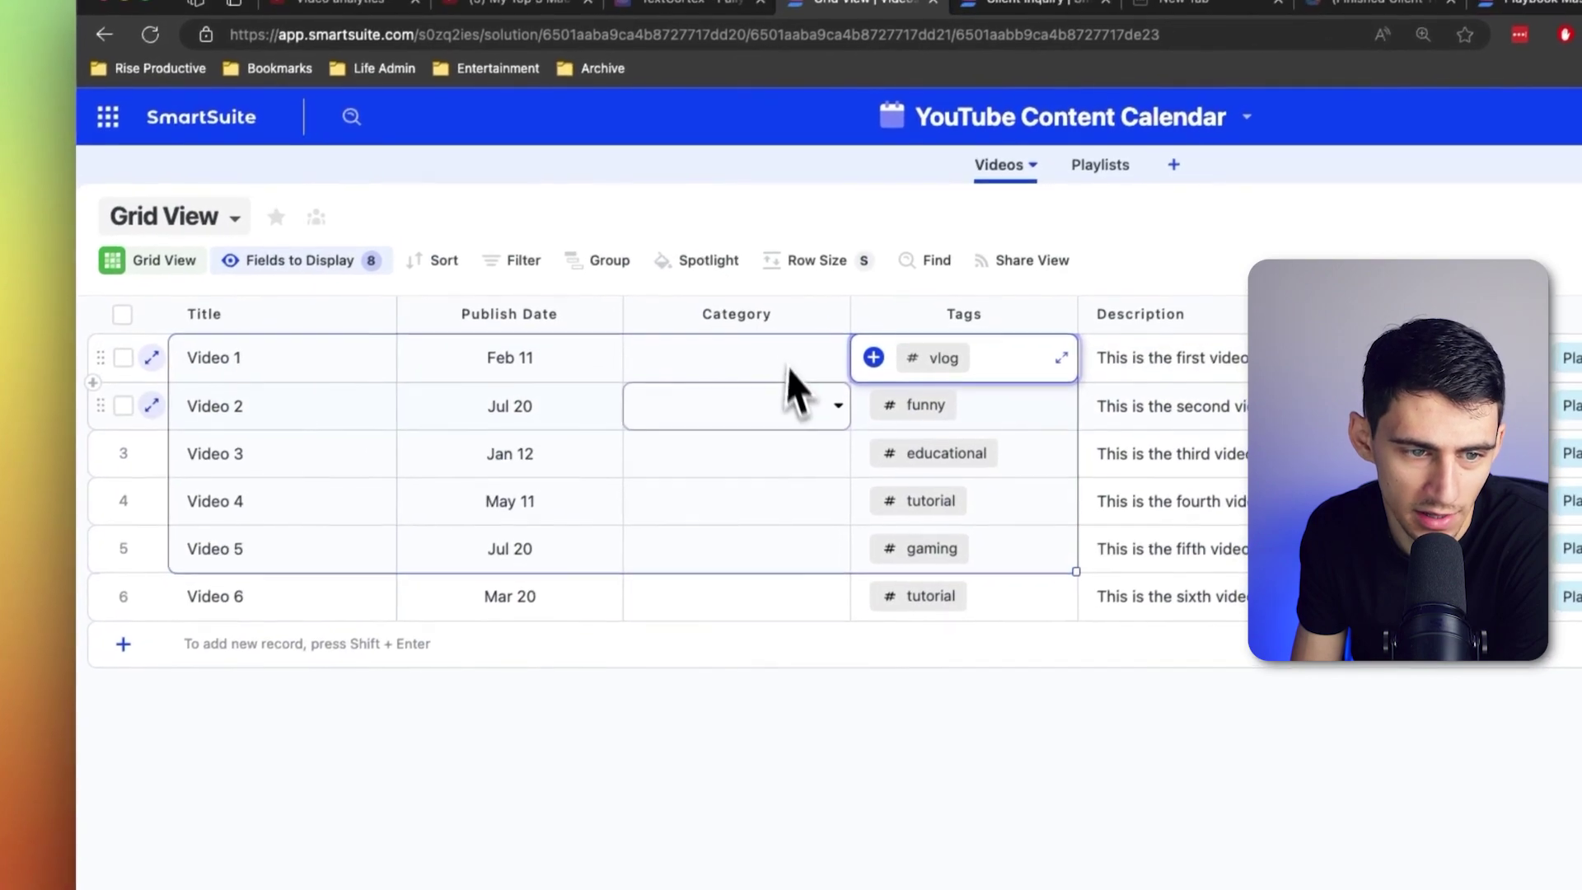
pyautogui.click(789, 369)
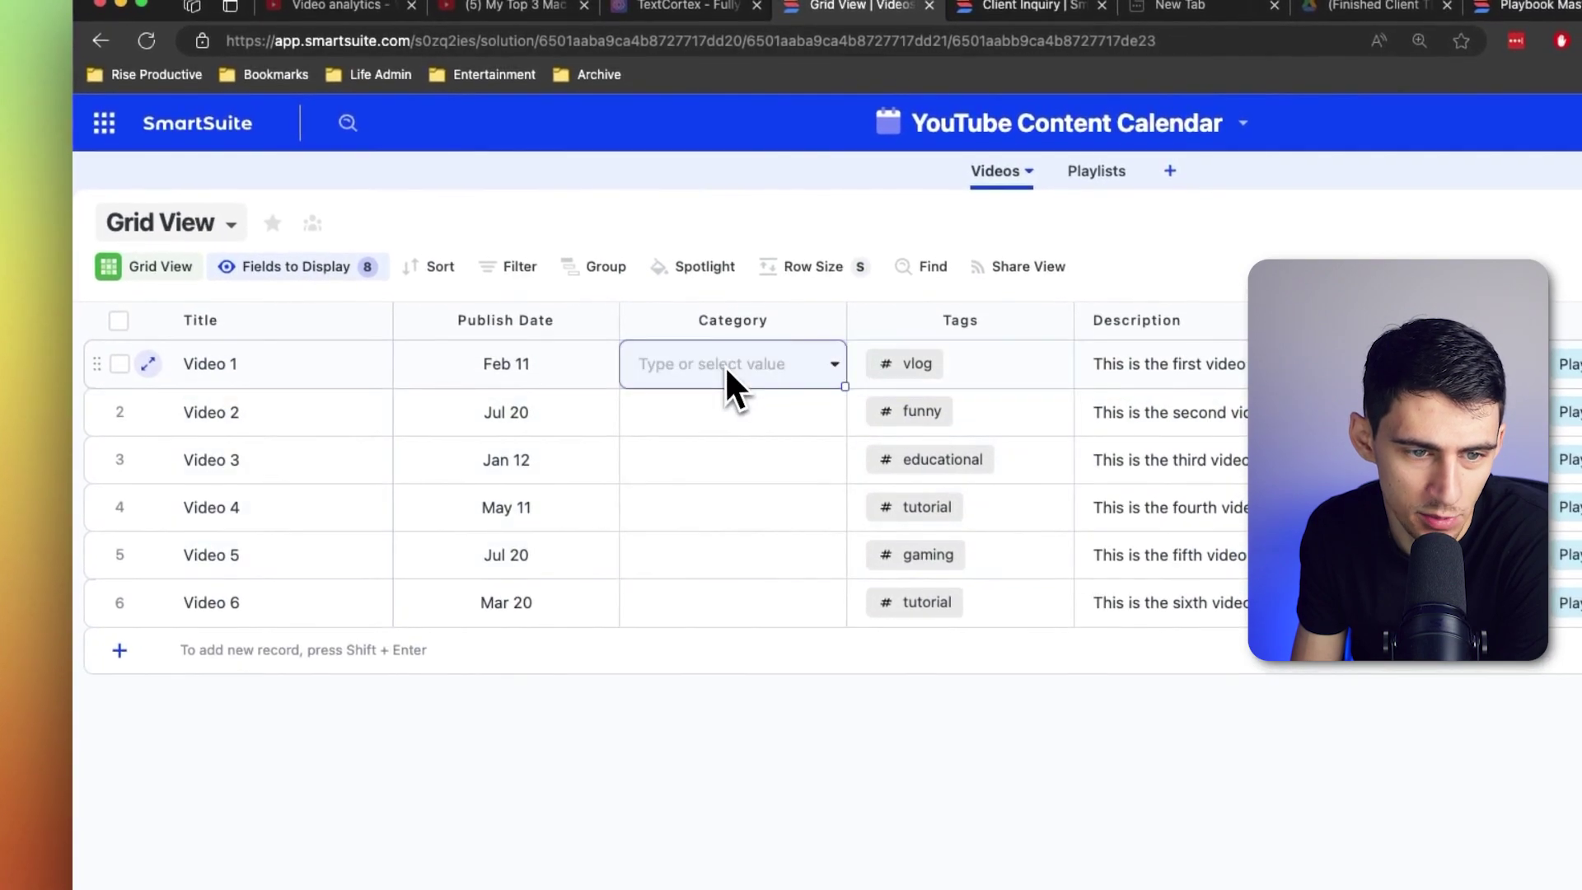
pyautogui.click(838, 357)
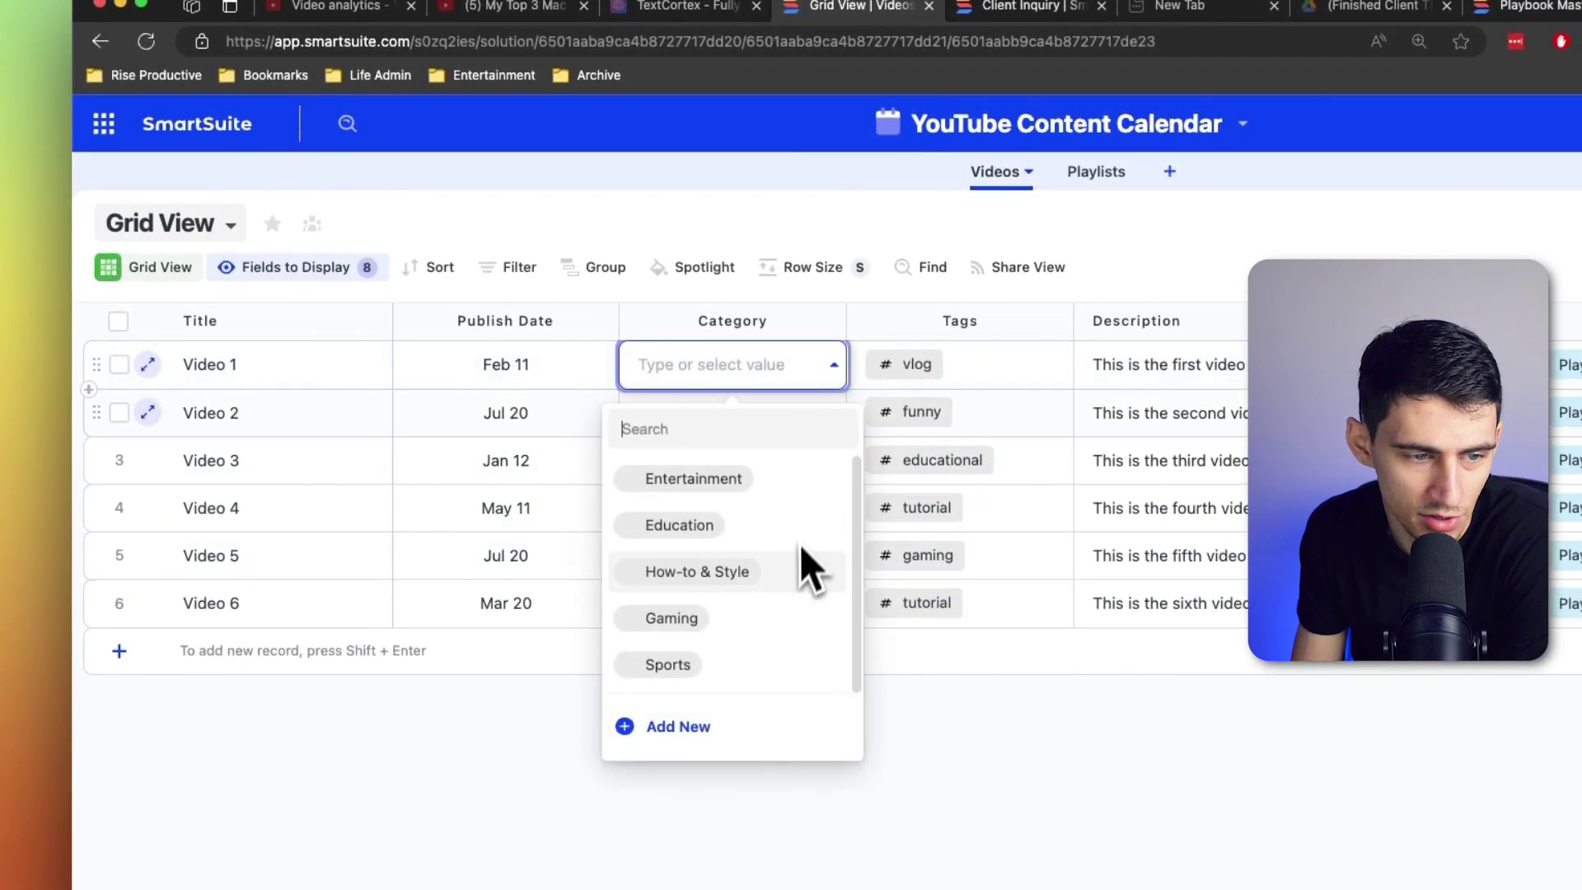
pyautogui.click(560, 475)
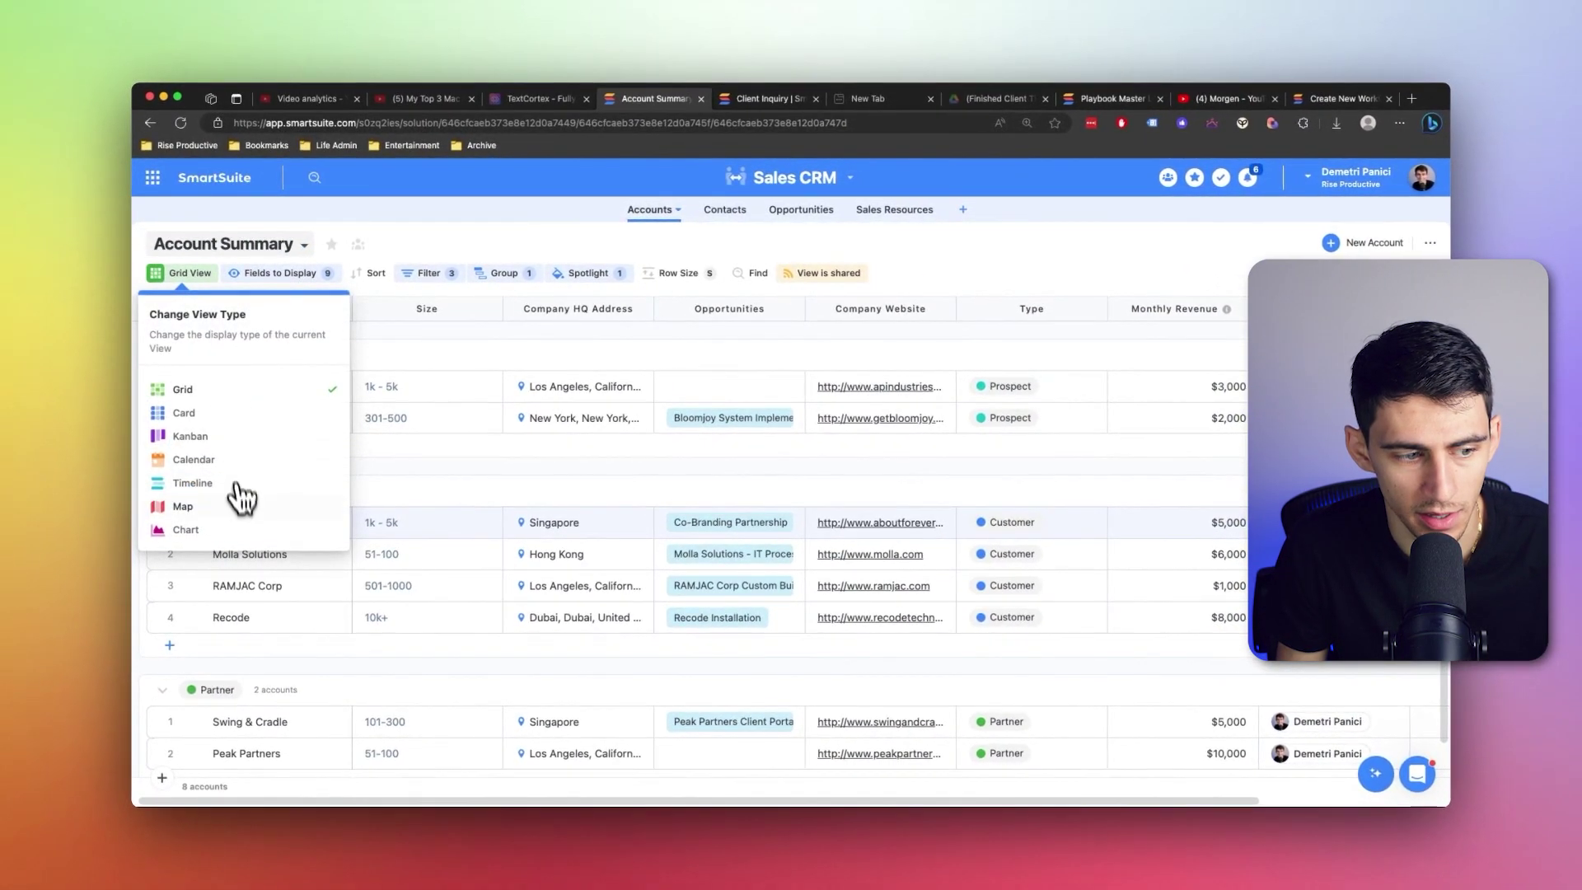
# - Change the Sales Pipeline by Stage chart type from Donut Chart to Bar Chart
pyautogui.click(247, 534)
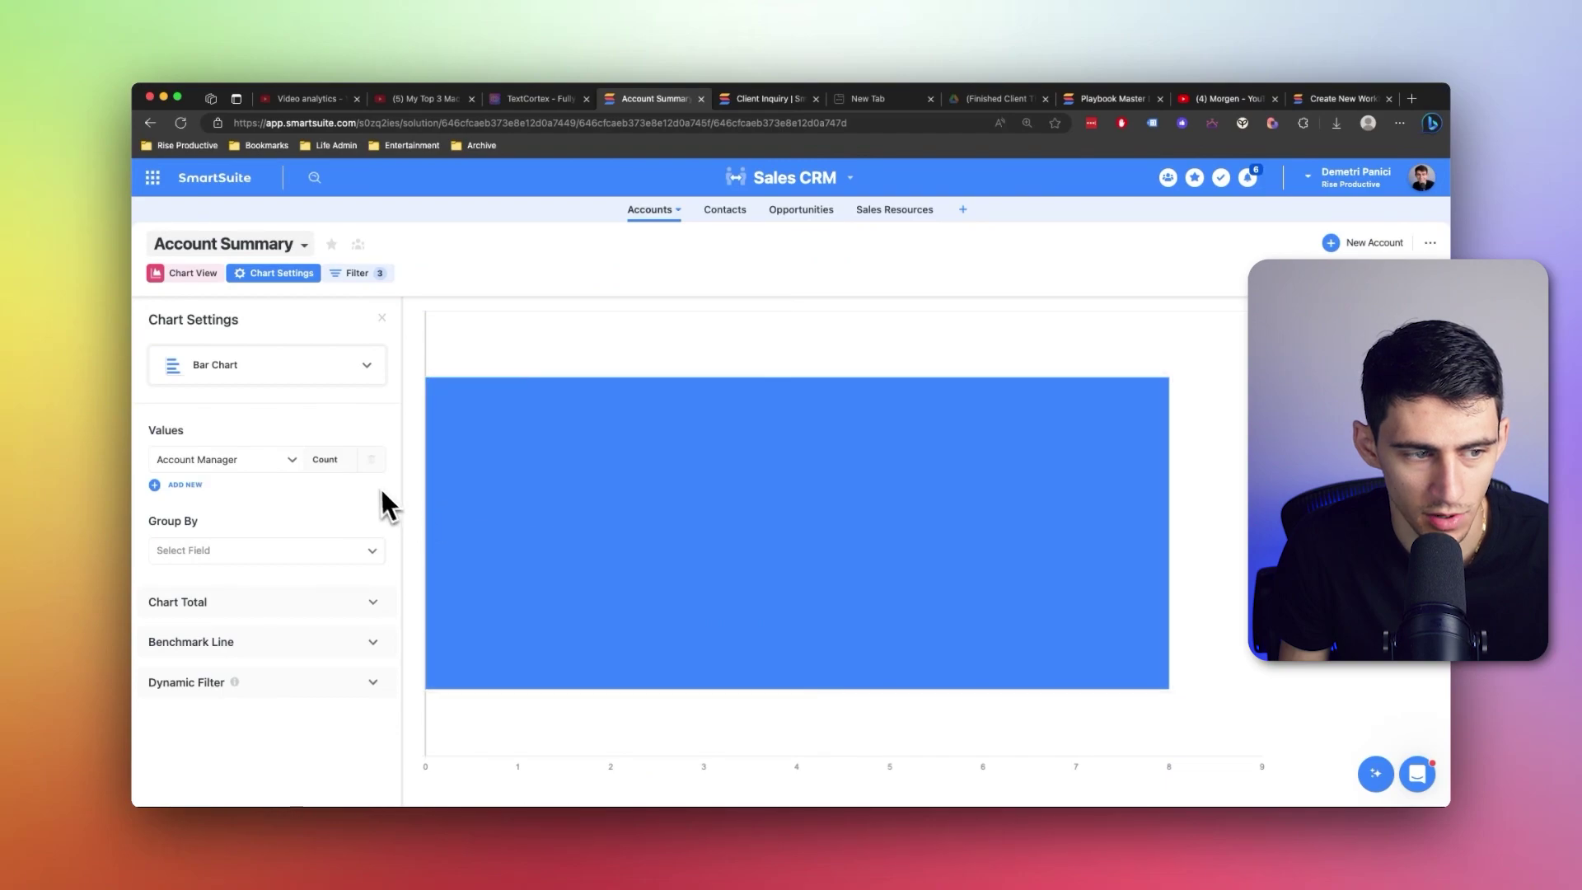
pyautogui.click(335, 378)
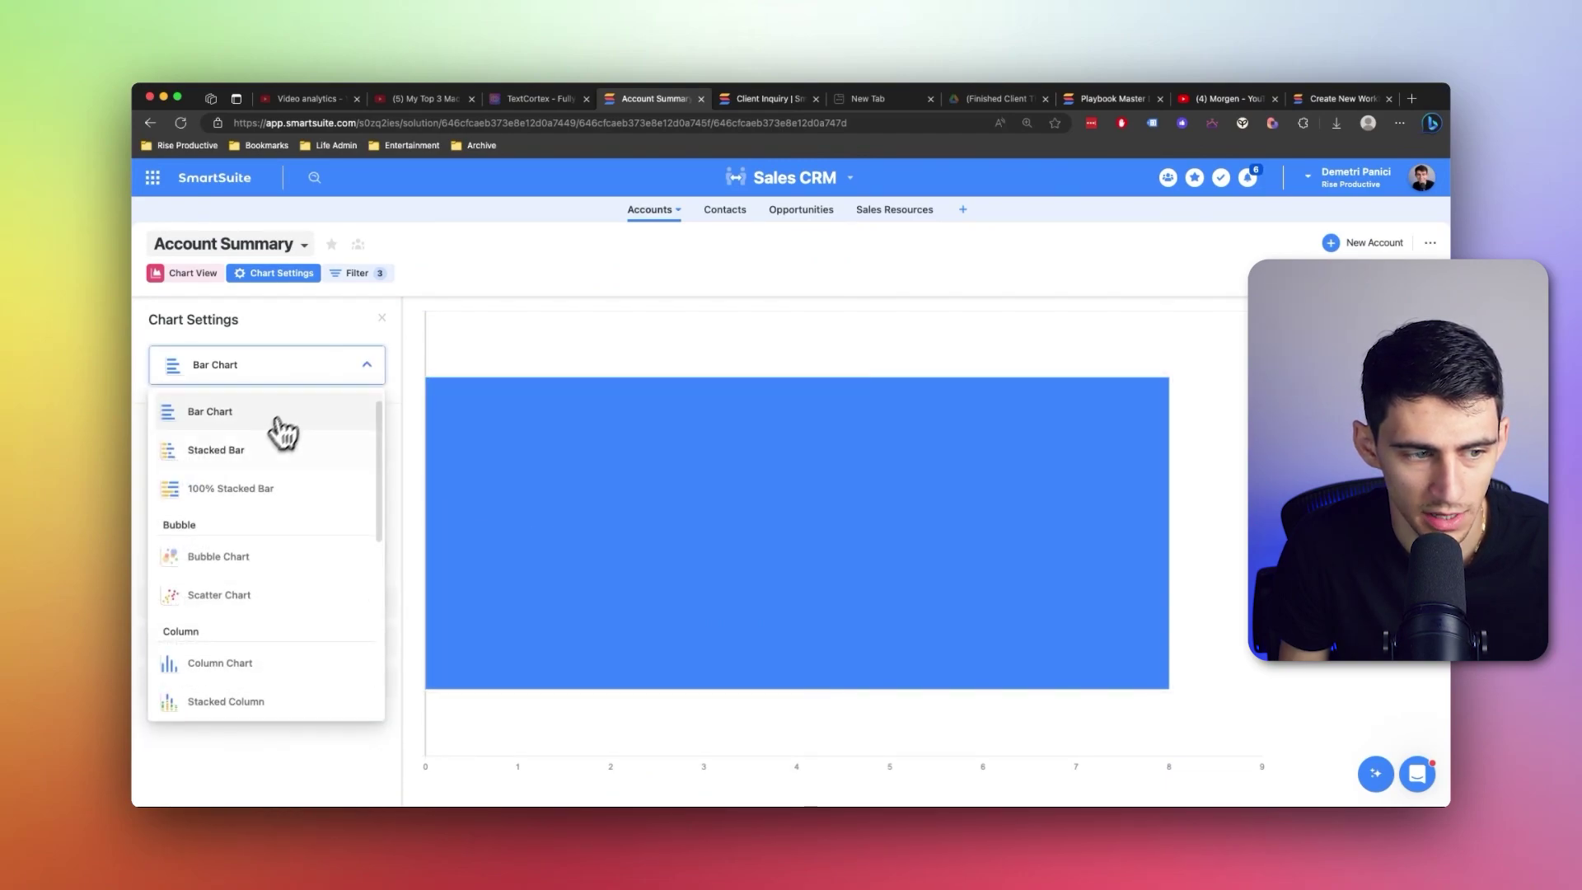
pyautogui.click(280, 430)
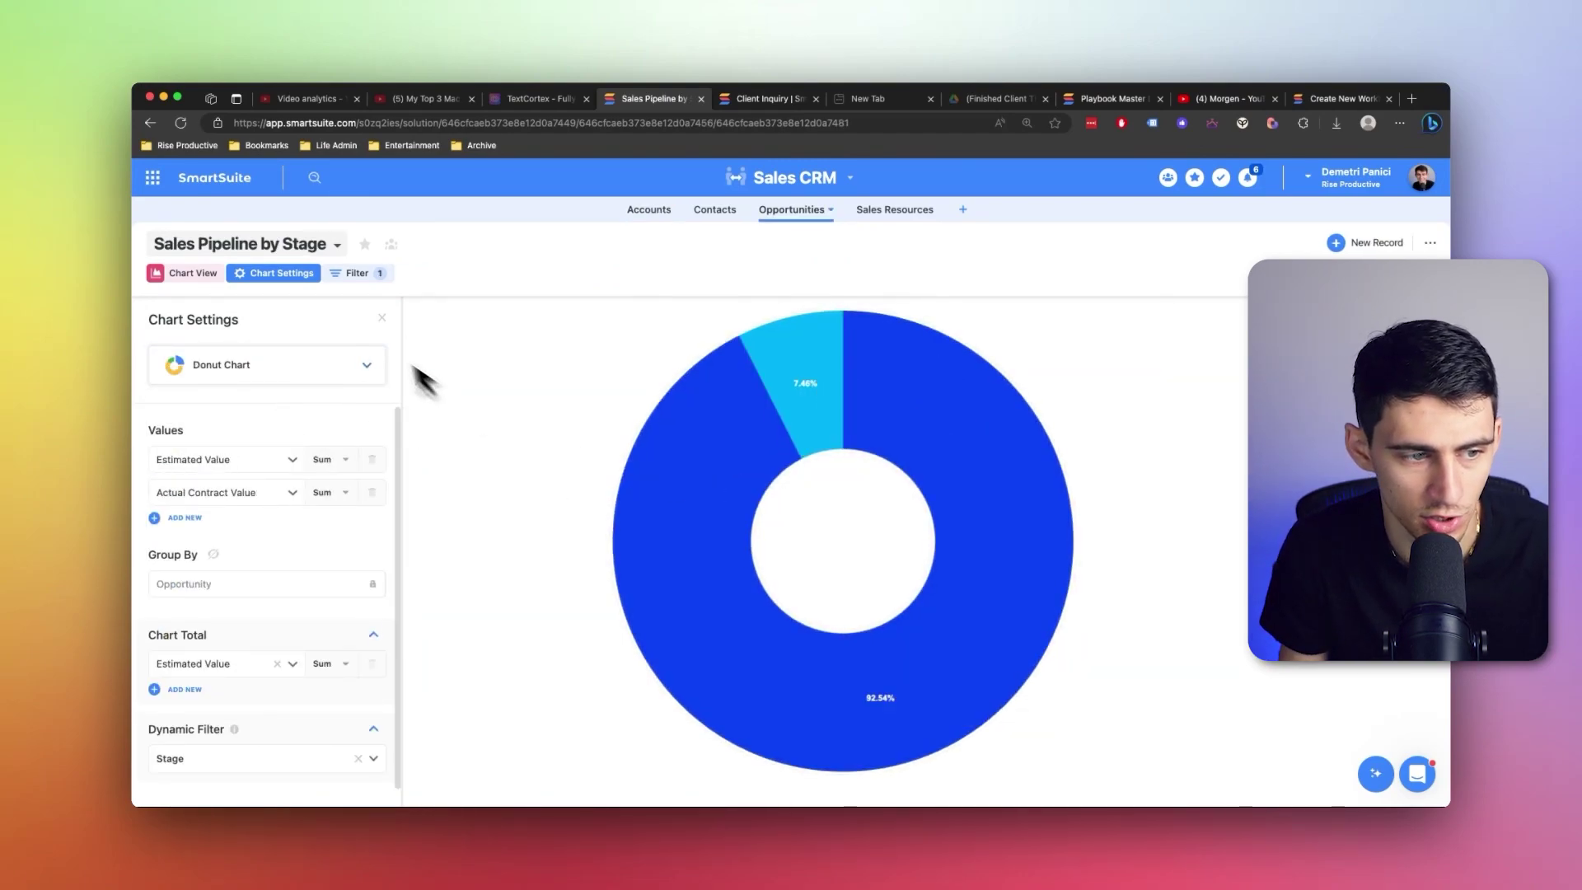
pyautogui.click(305, 364)
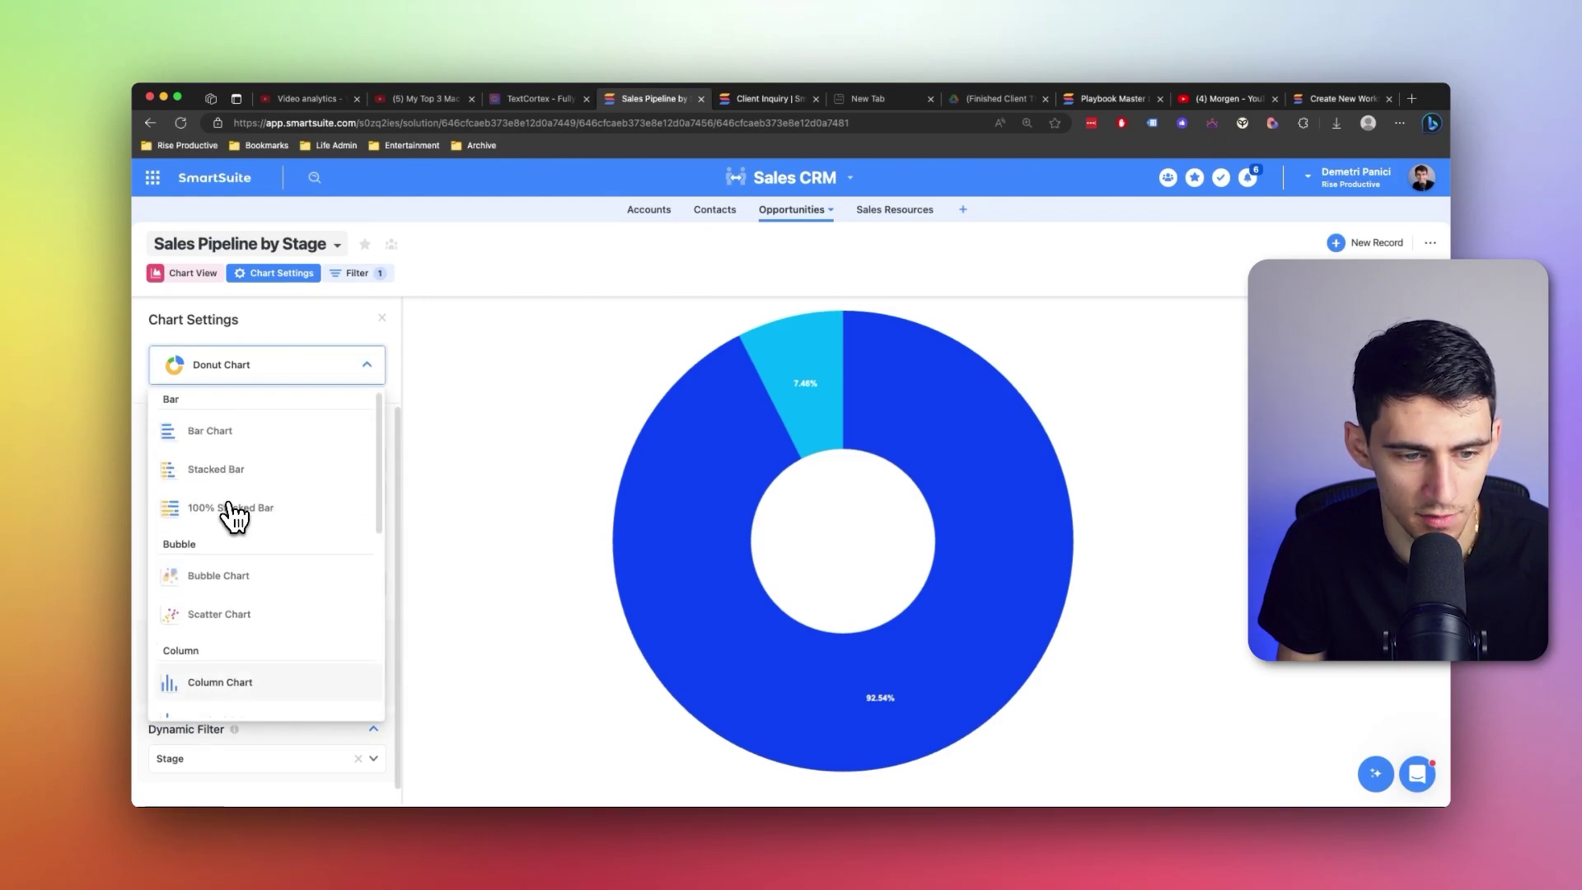
pyautogui.click(238, 445)
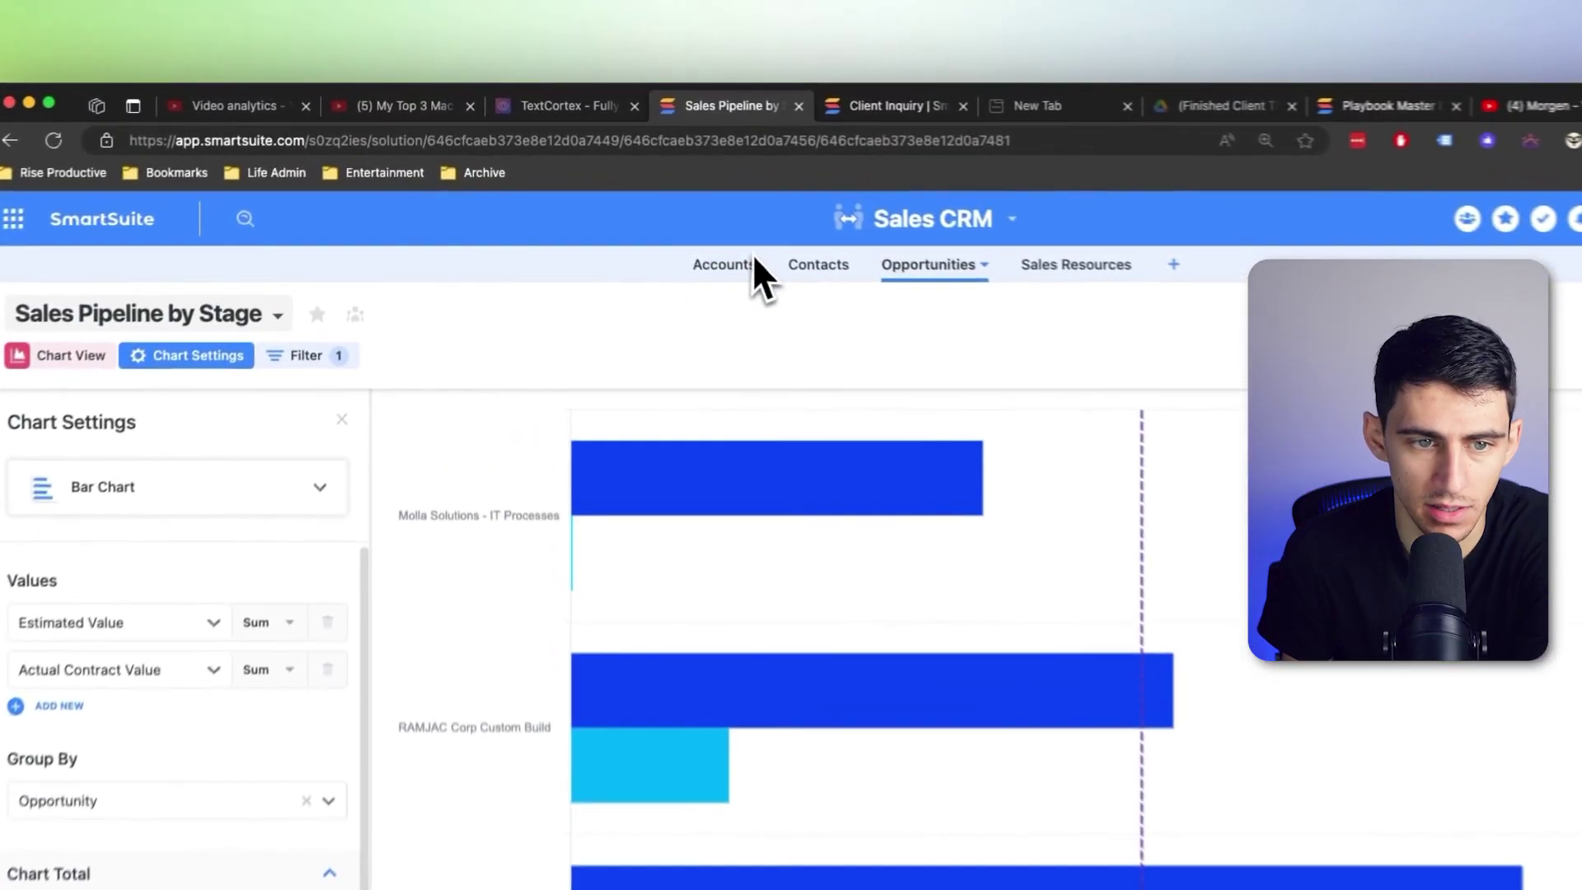
# - Open the Accounts table and keep its Account Summary view as a grid
pyautogui.click(742, 264)
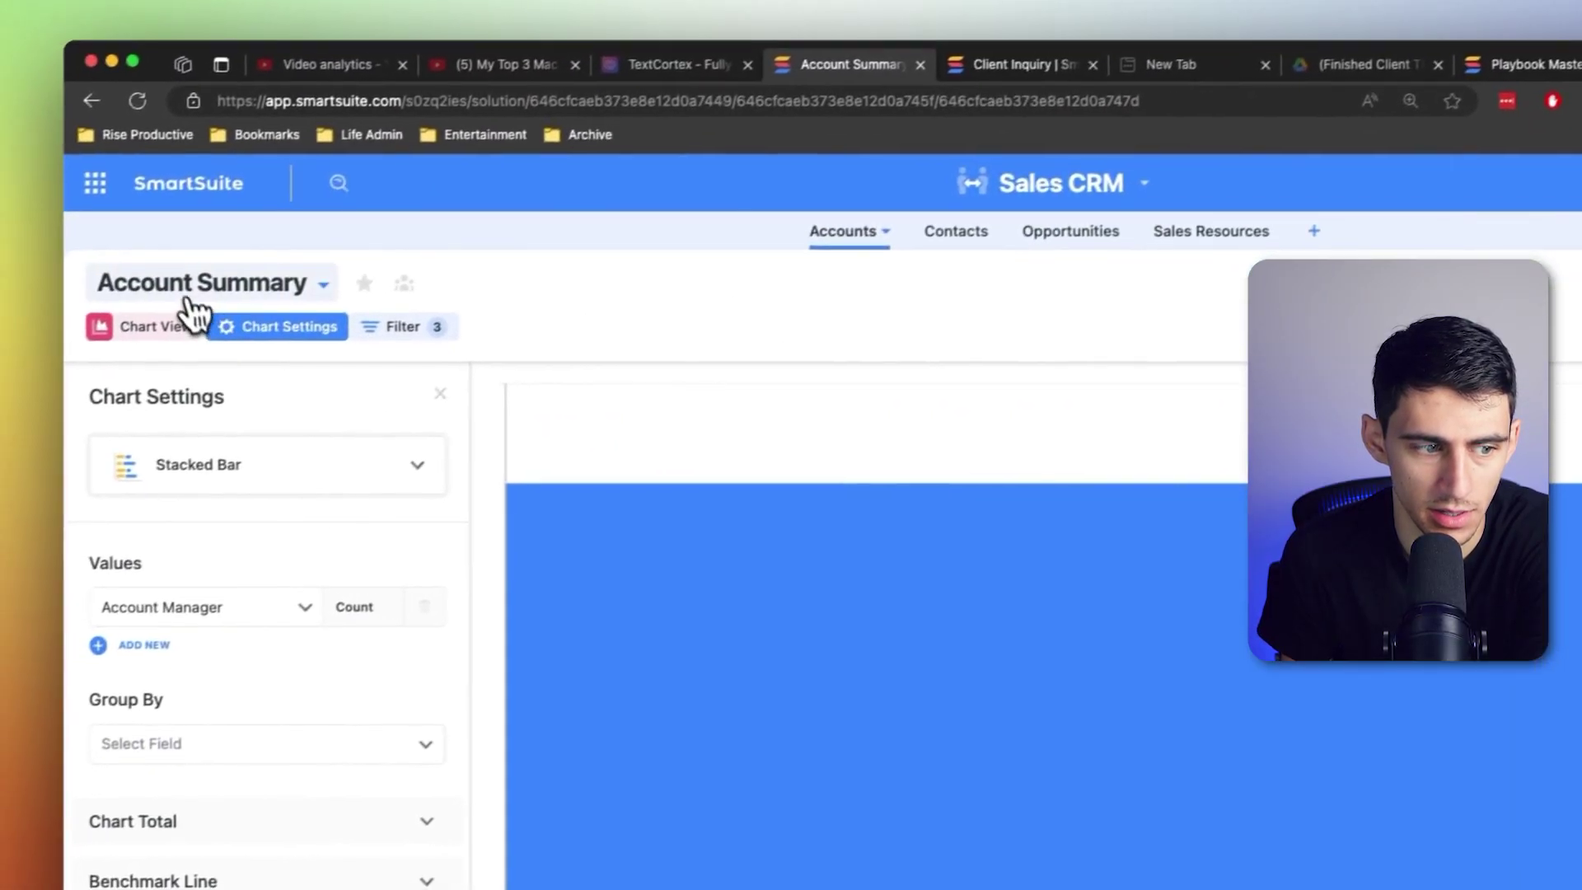
pyautogui.click(94, 331)
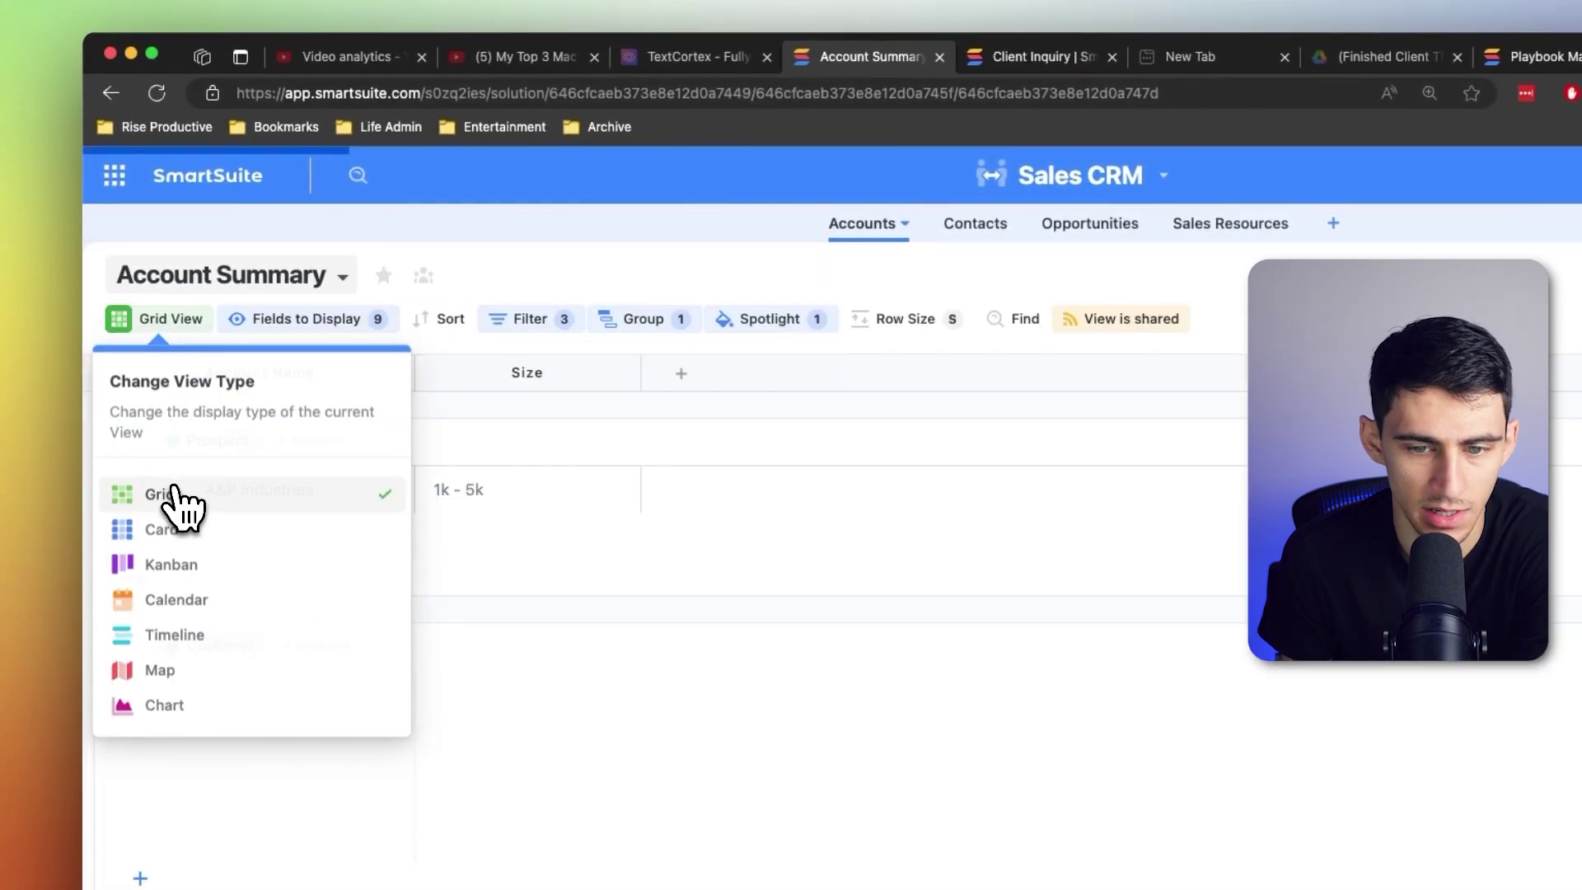
pyautogui.click(173, 496)
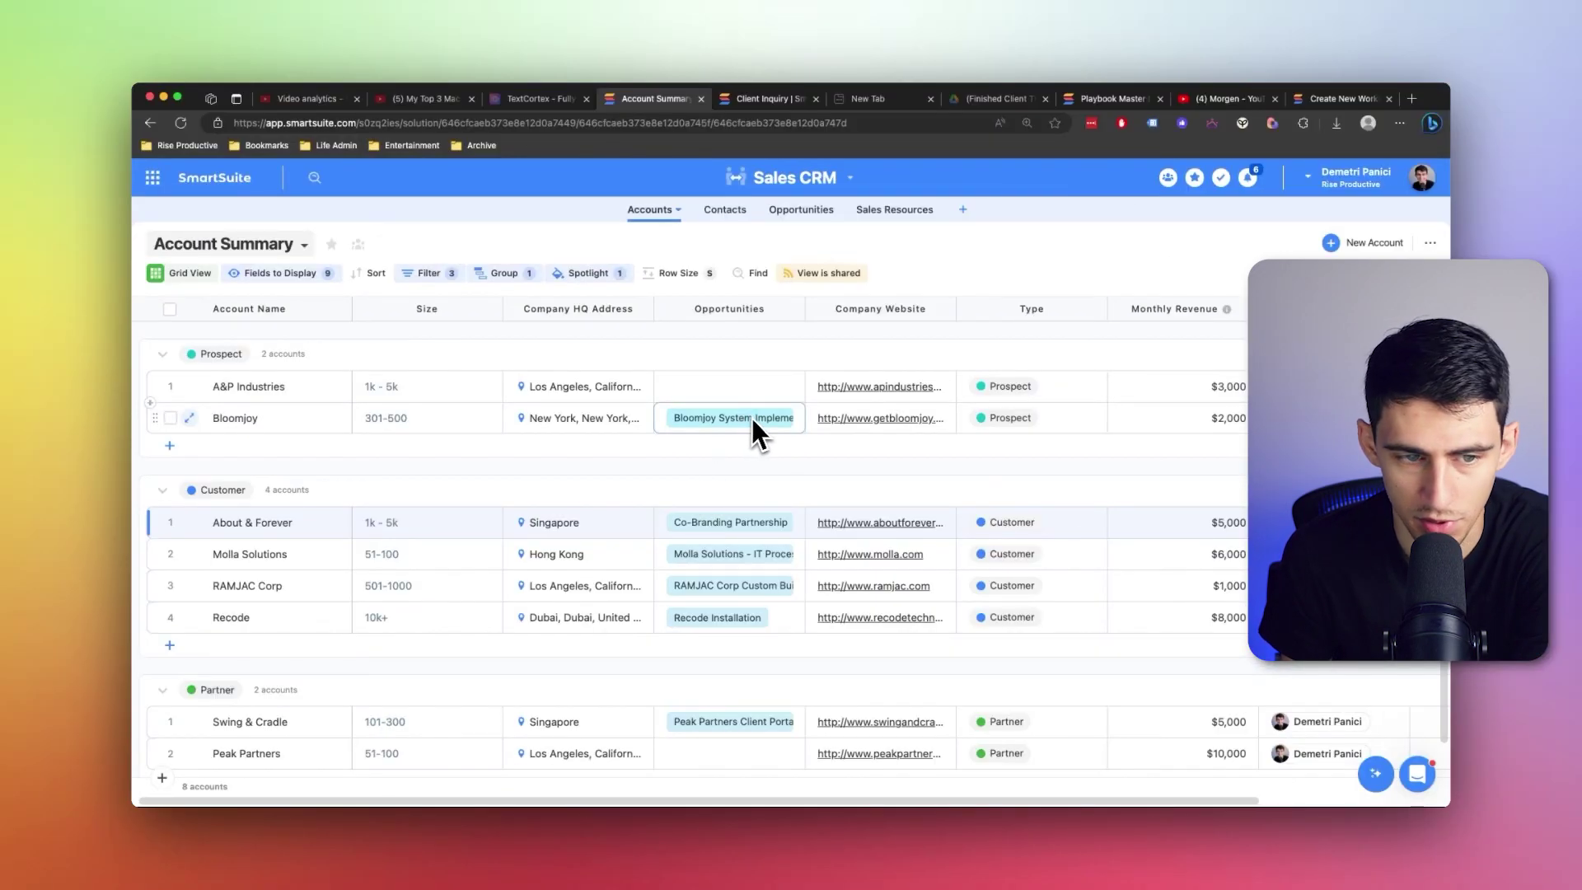
pyautogui.click(999, 507)
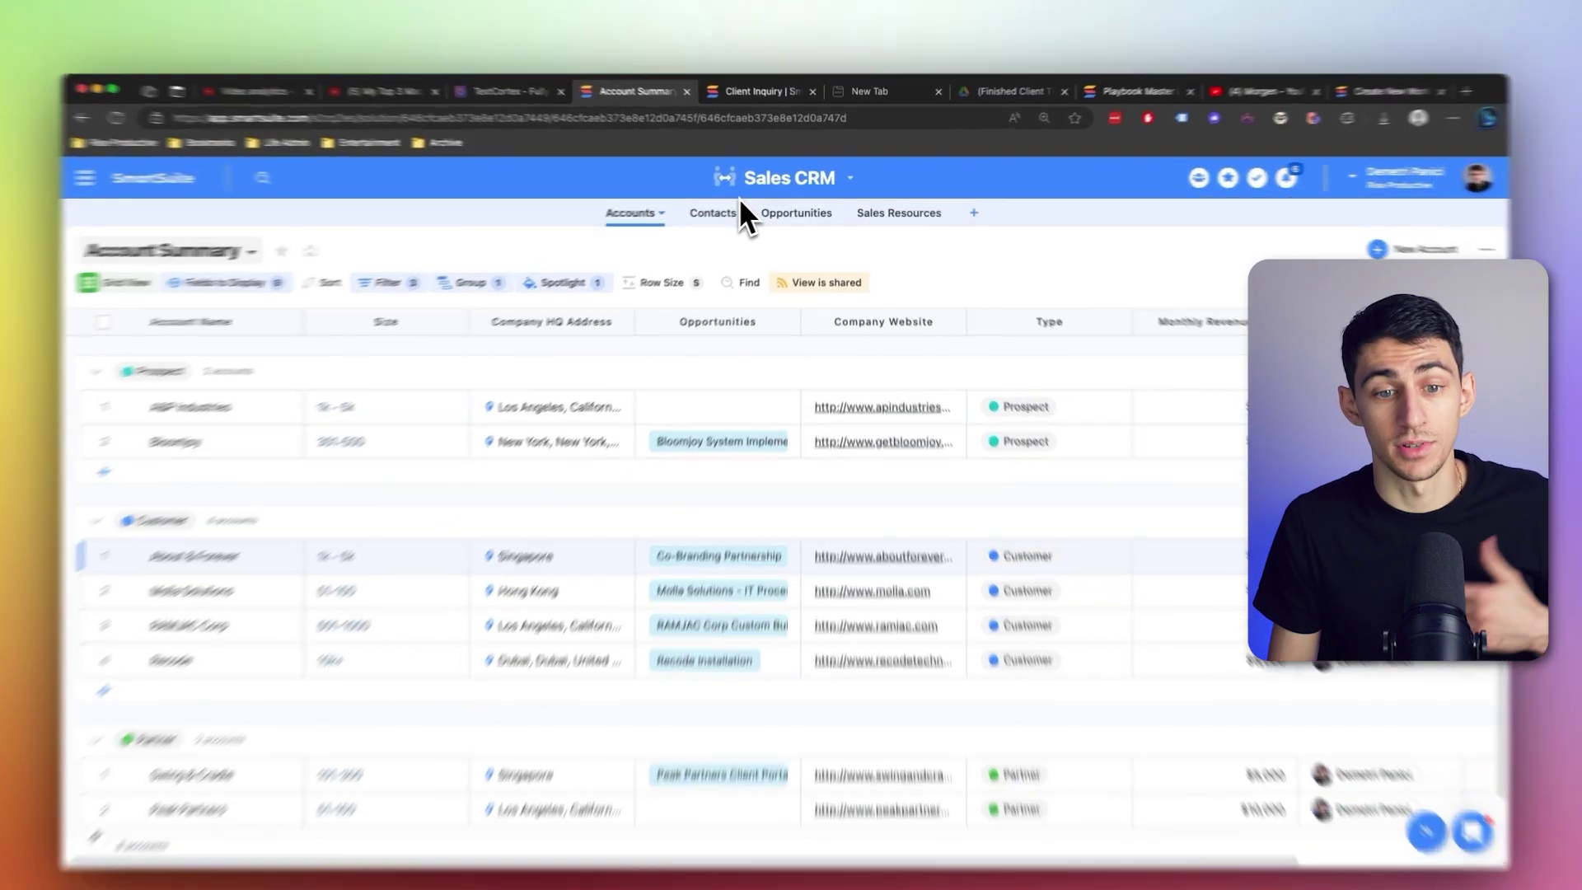
# - Review the Sales CRM solution's automations overview, then close it
pyautogui.click(778, 177)
pyautogui.click(729, 369)
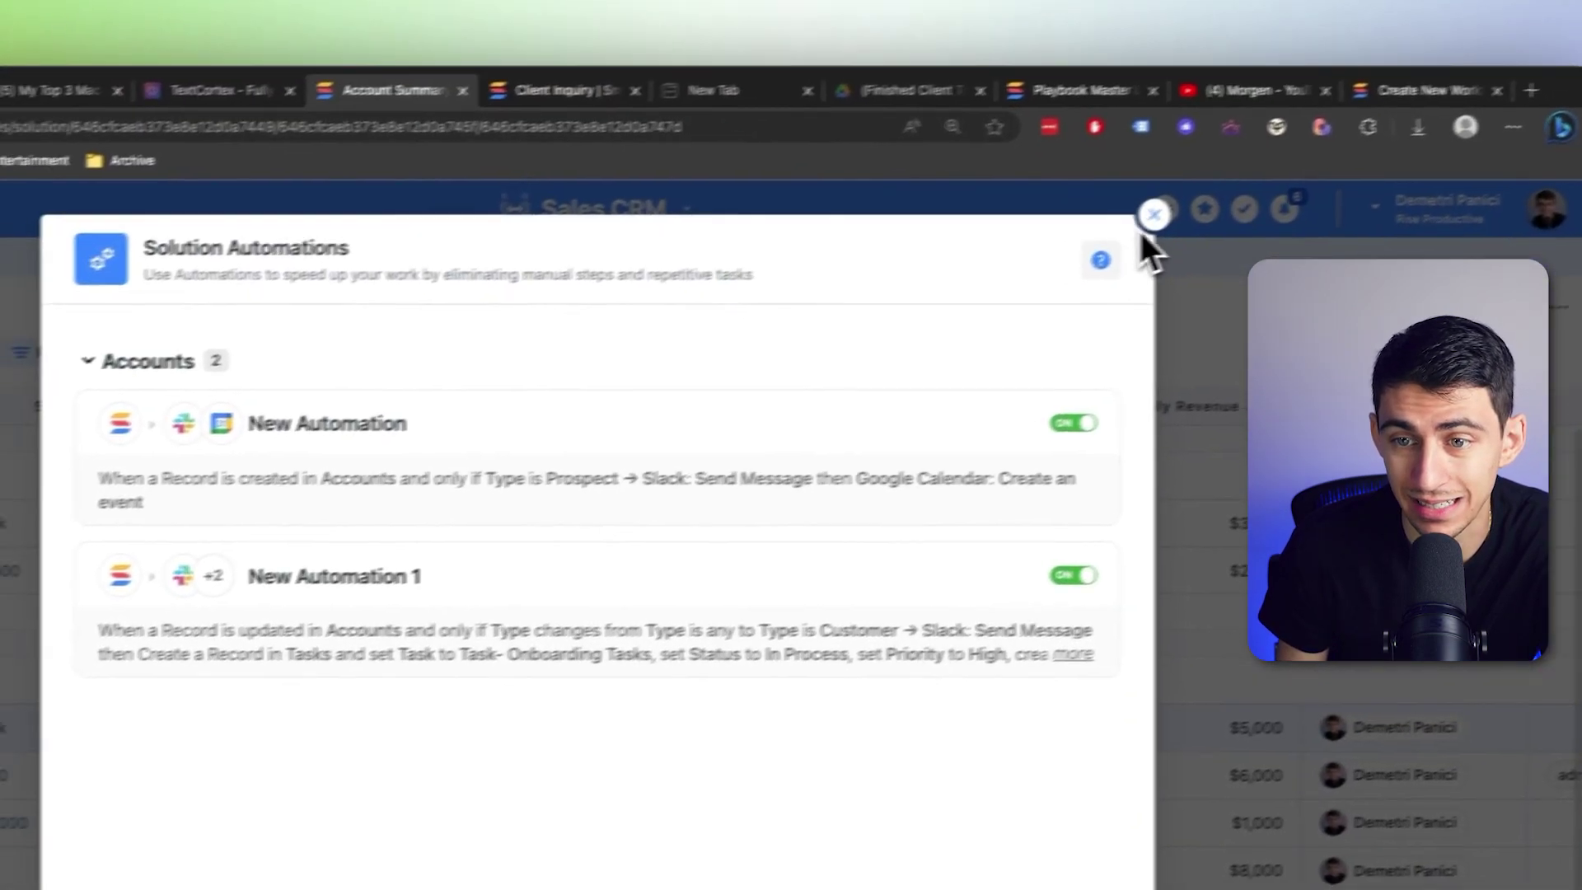
pyautogui.click(1318, 184)
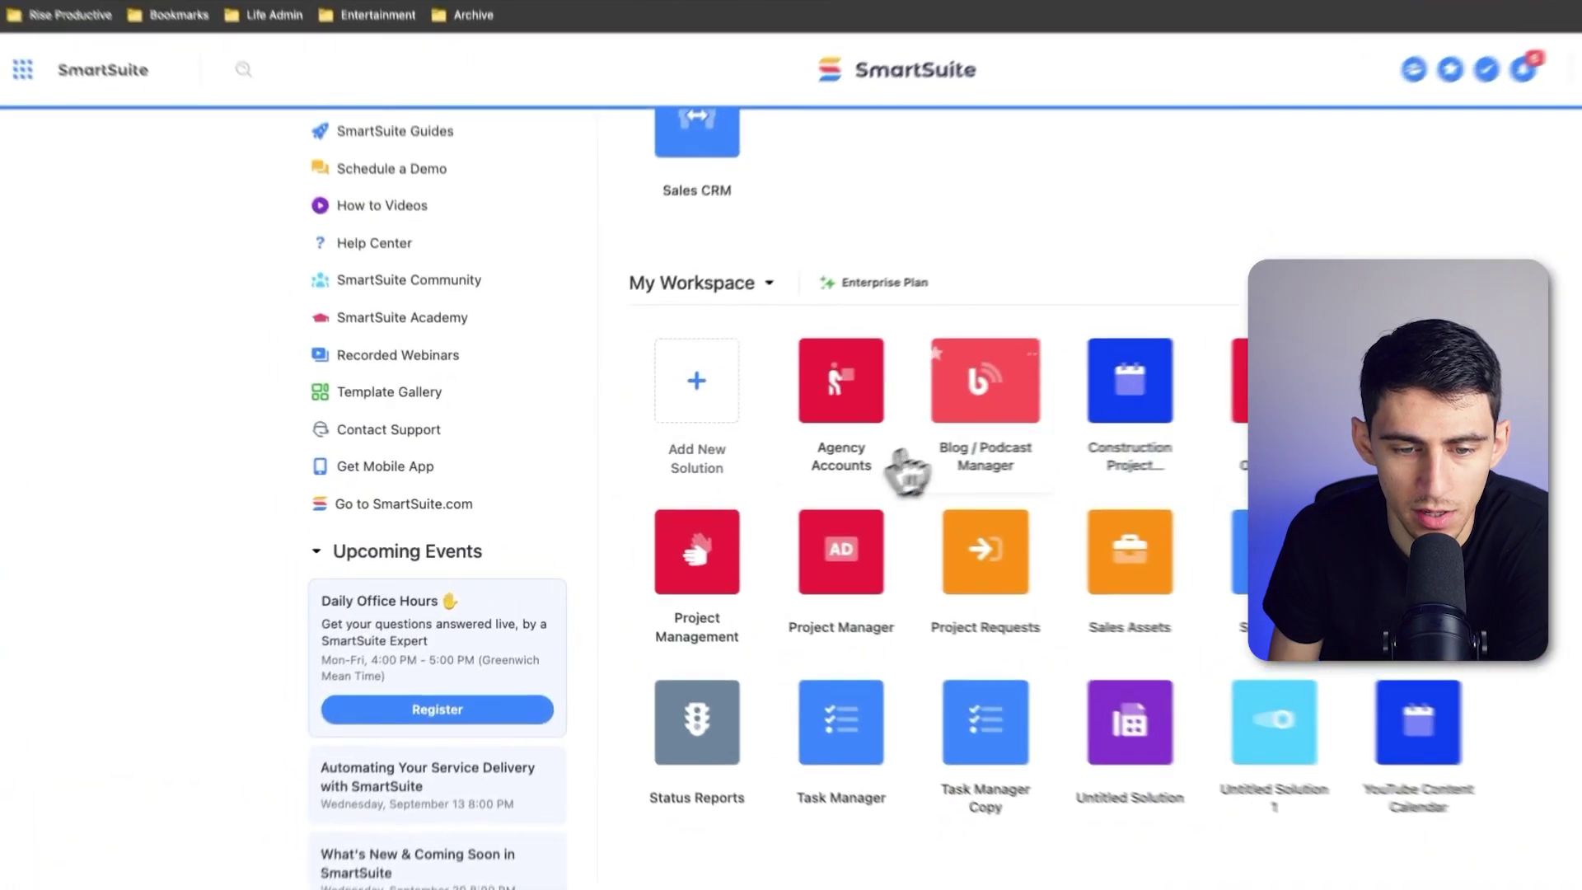
# - Open Blog / Podcast Manager and view The Idea Exchange post in a full-width editor
pyautogui.click(854, 380)
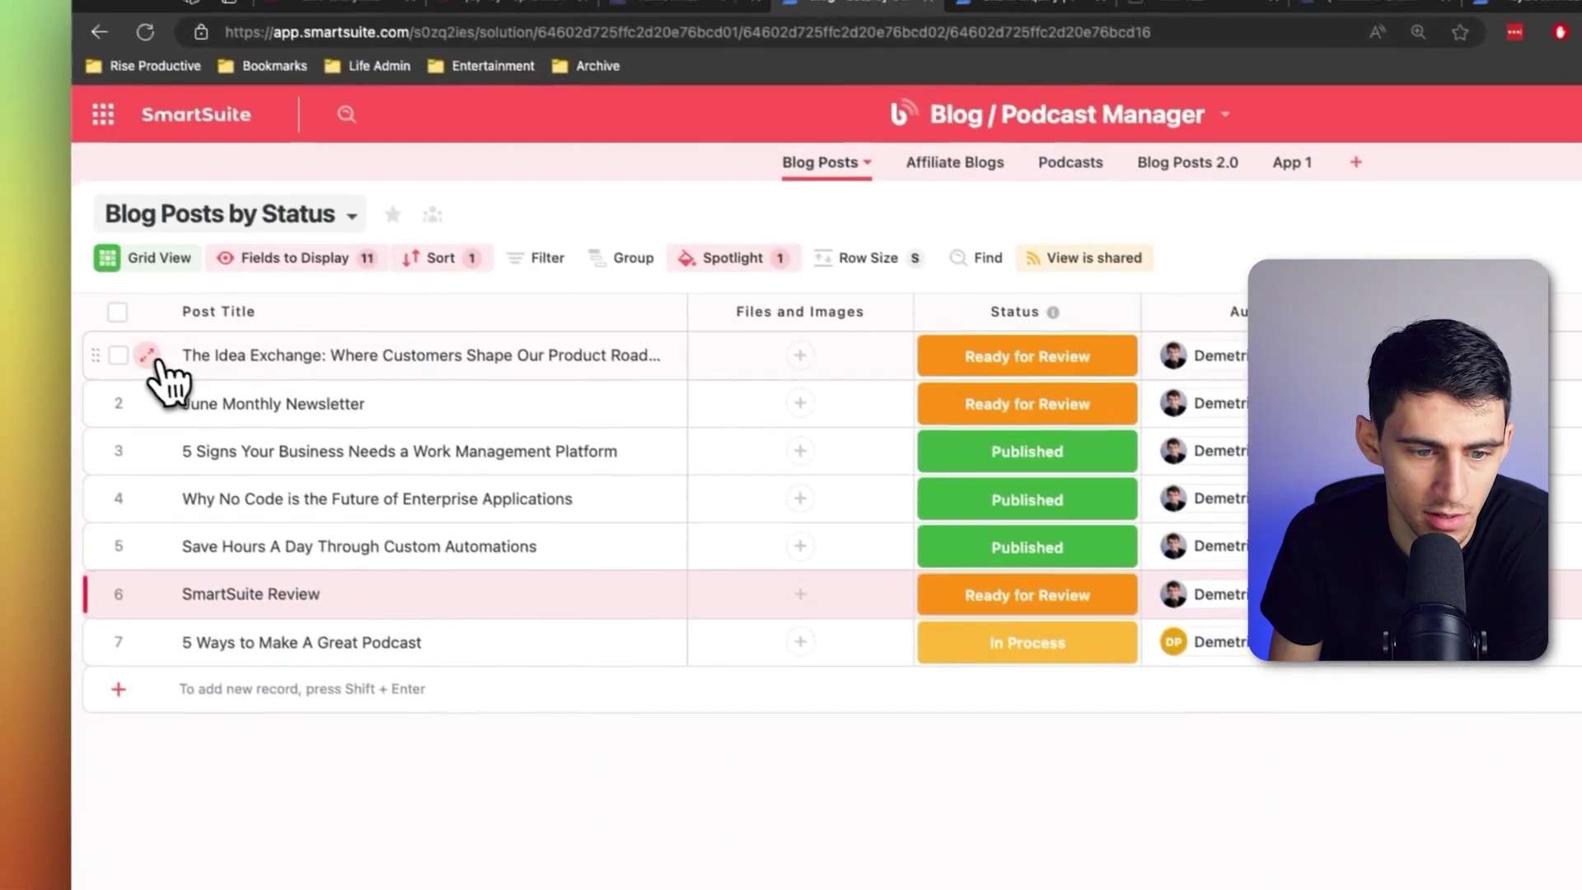
pyautogui.click(148, 356)
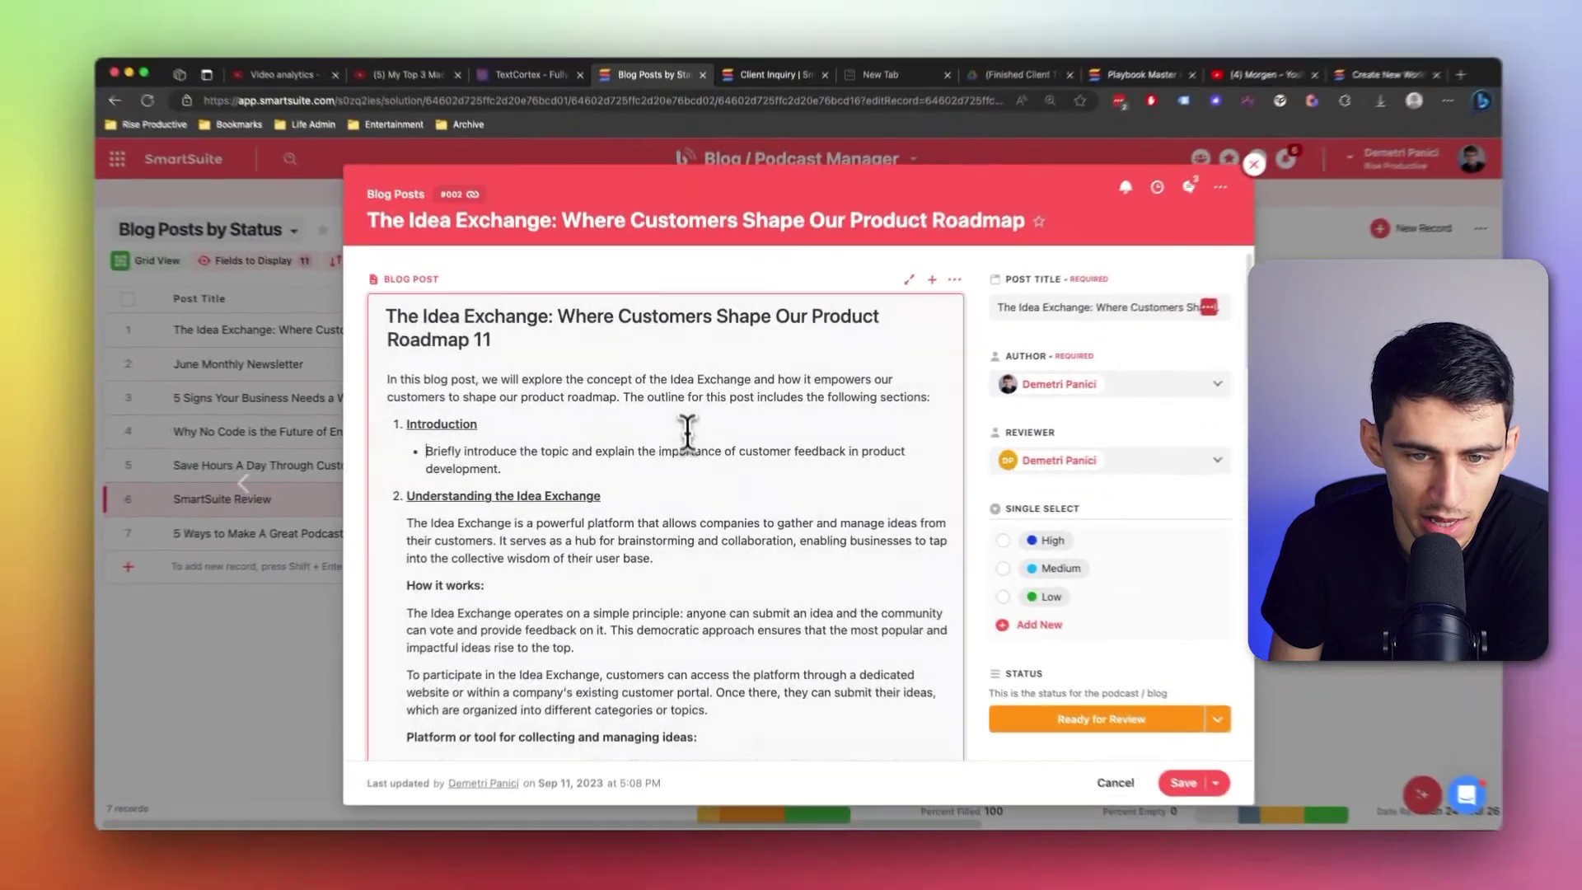
pyautogui.click(908, 279)
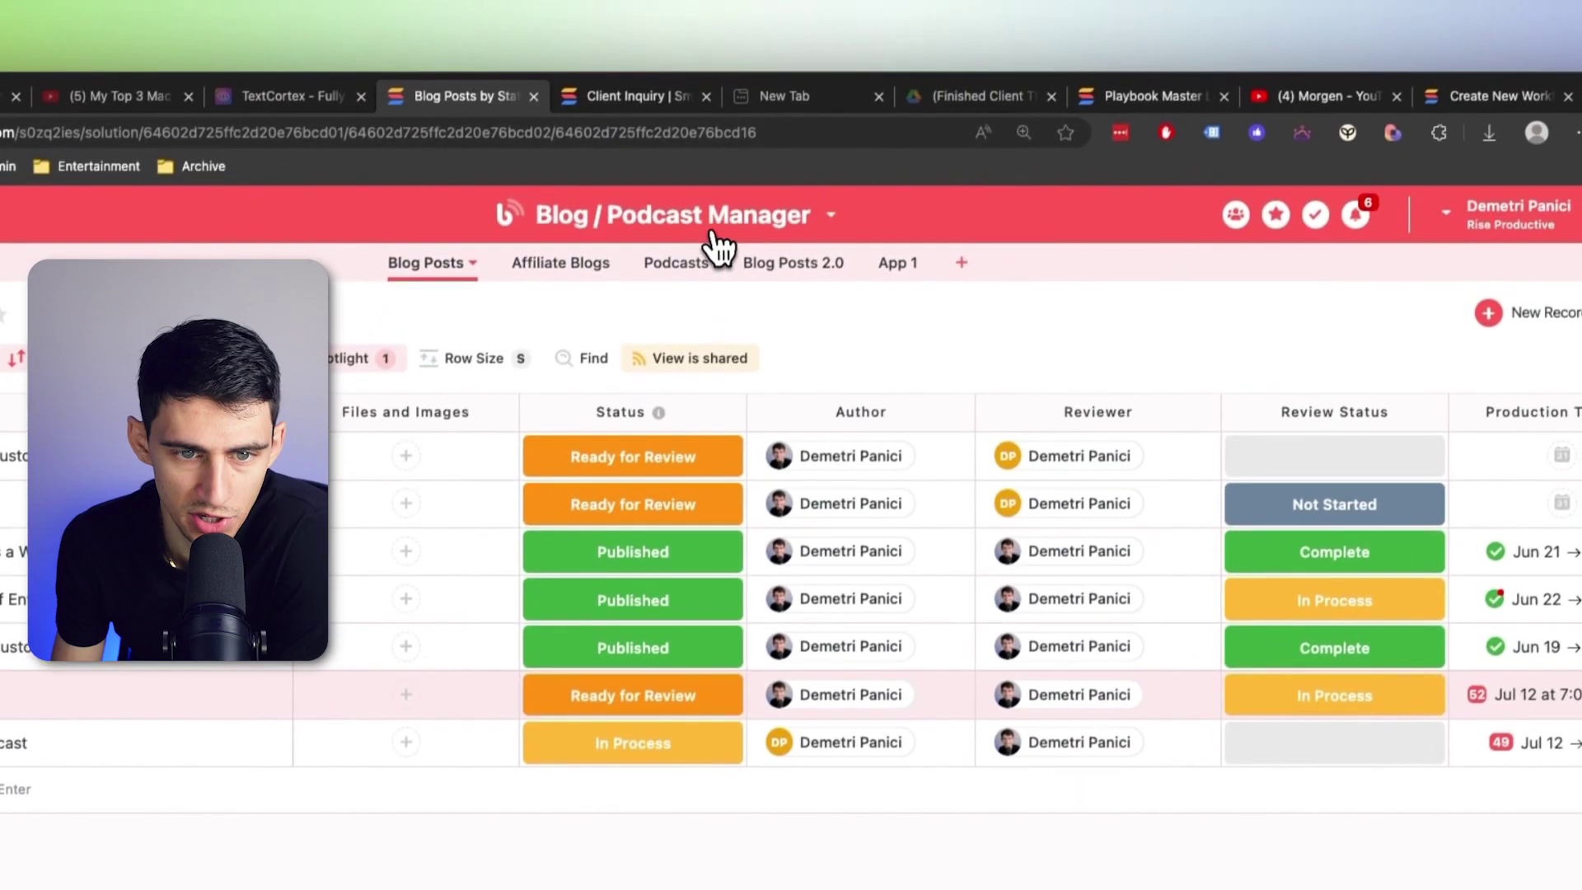
# - Preview the Solution Color palette, then open the user profile menu
pyautogui.click(717, 235)
pyautogui.moveTo(594, 341)
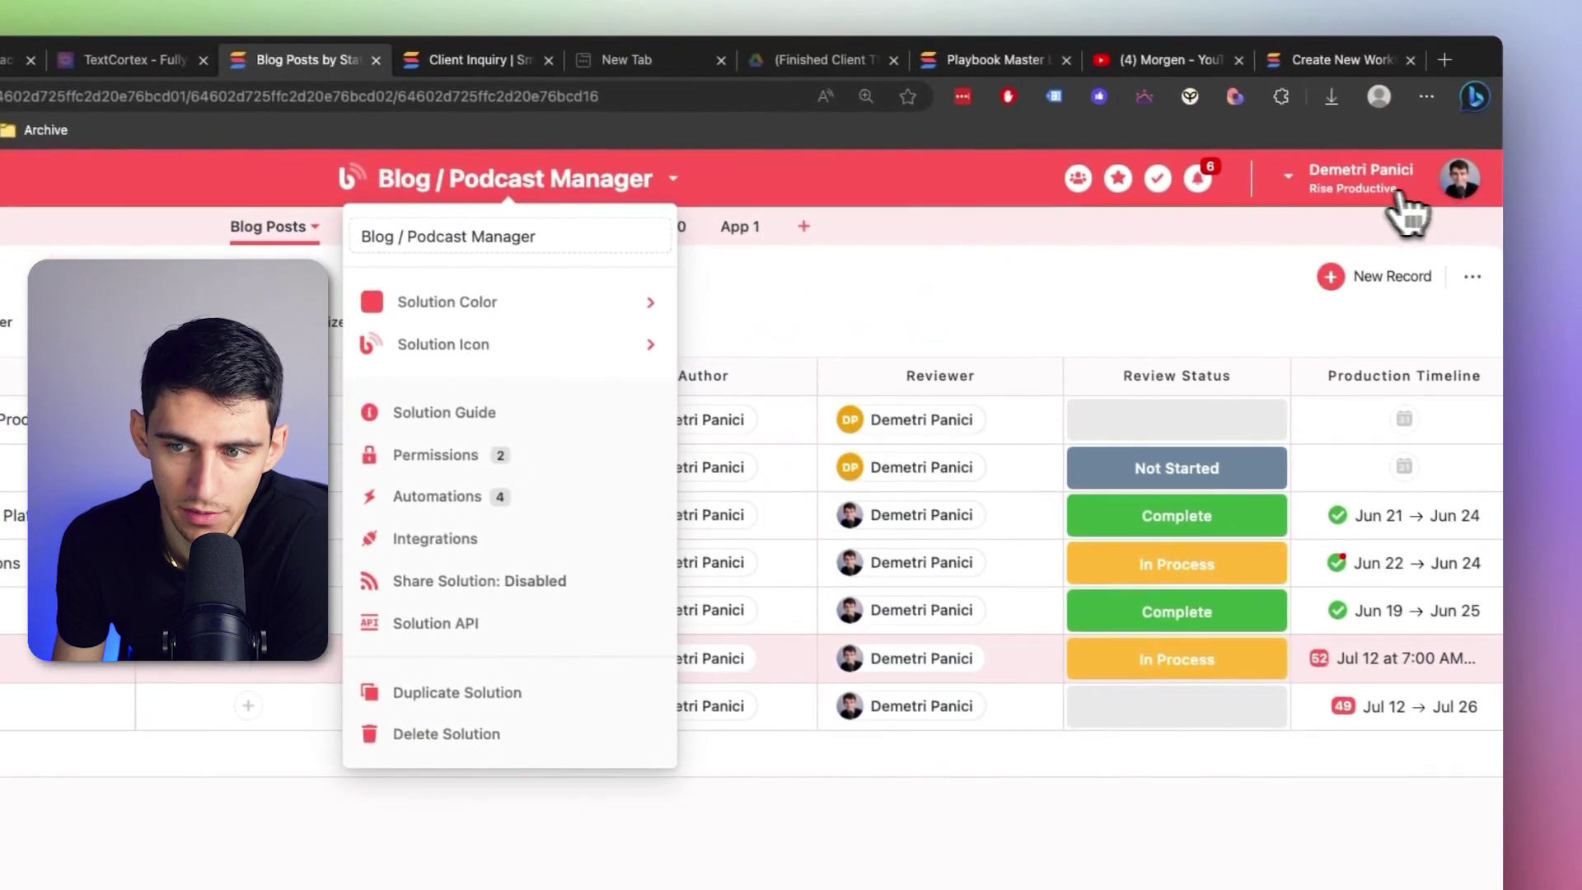
pyautogui.click(1509, 233)
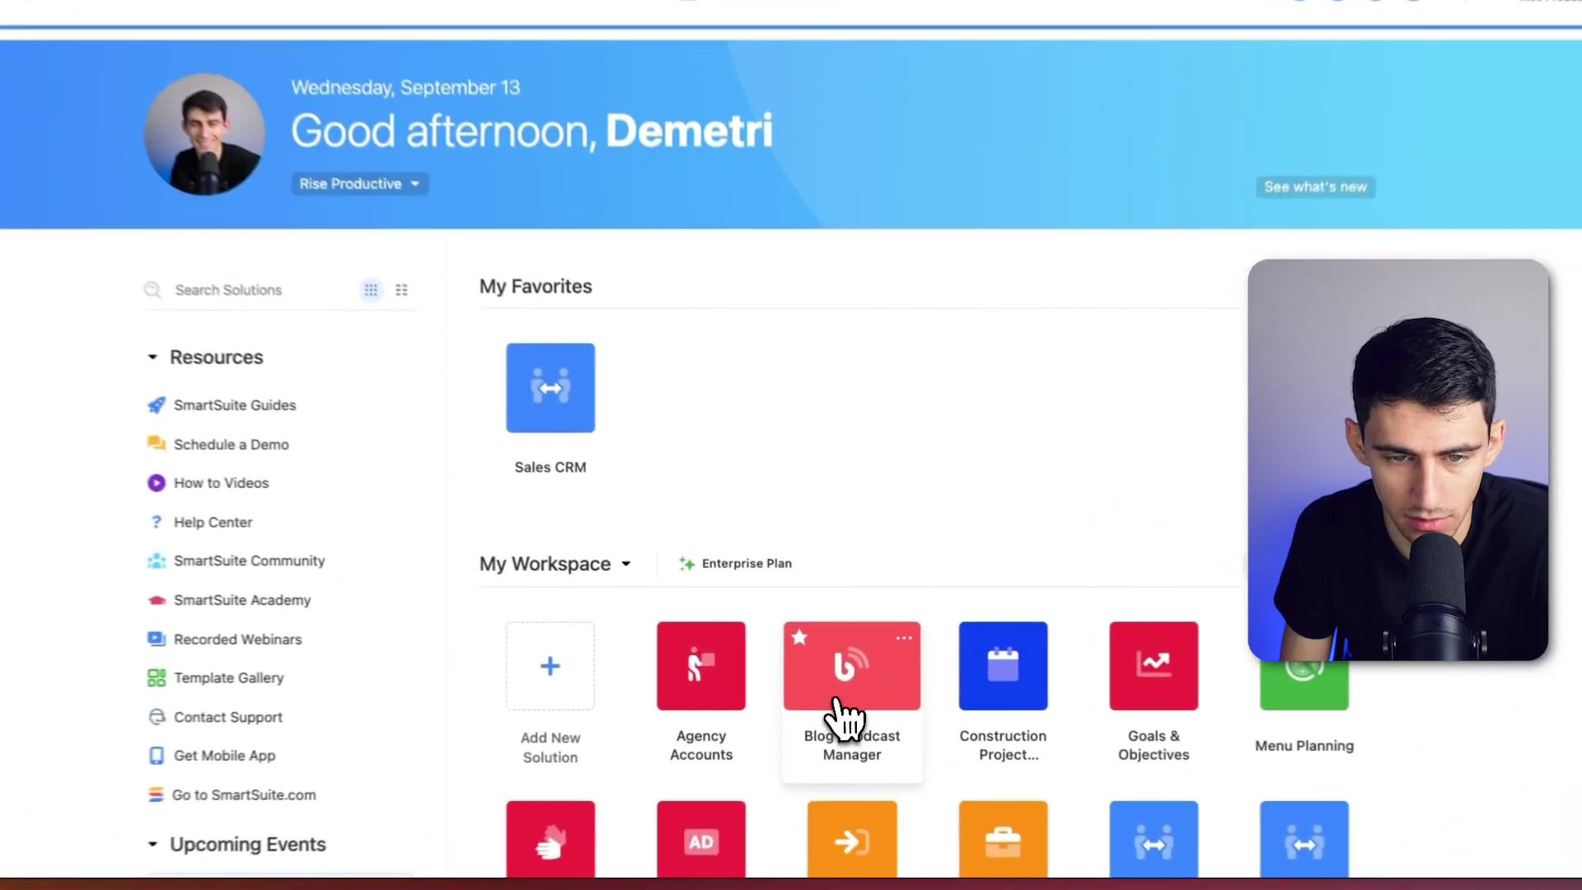
# - Search for 'onboarding tasks' and experiment with limiting the scope to Task Manager
pyautogui.click(857, 668)
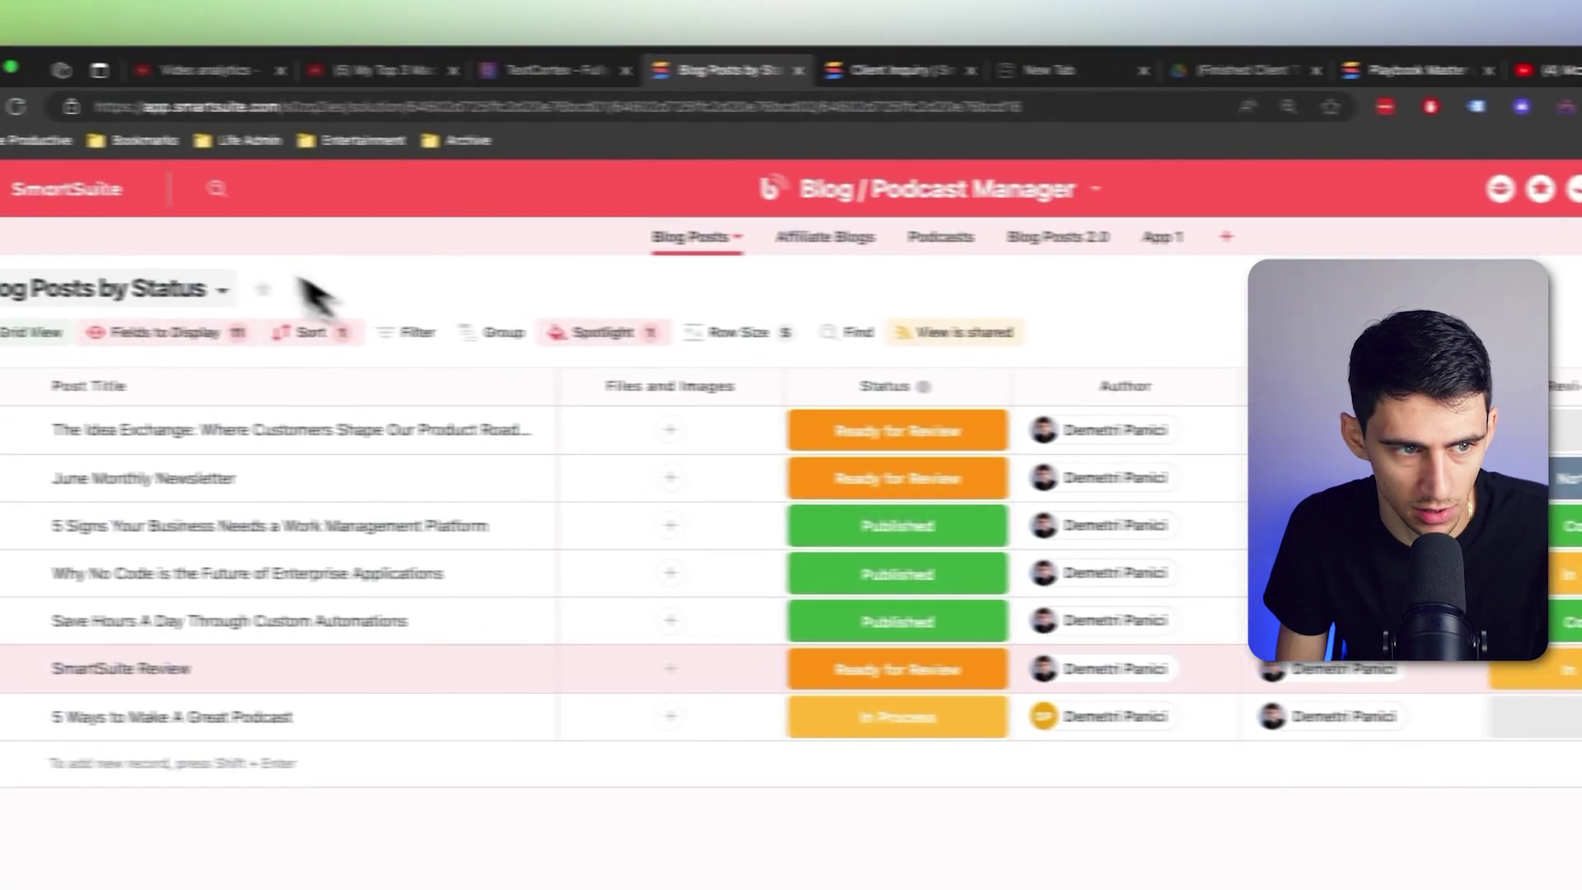
pyautogui.click(217, 189)
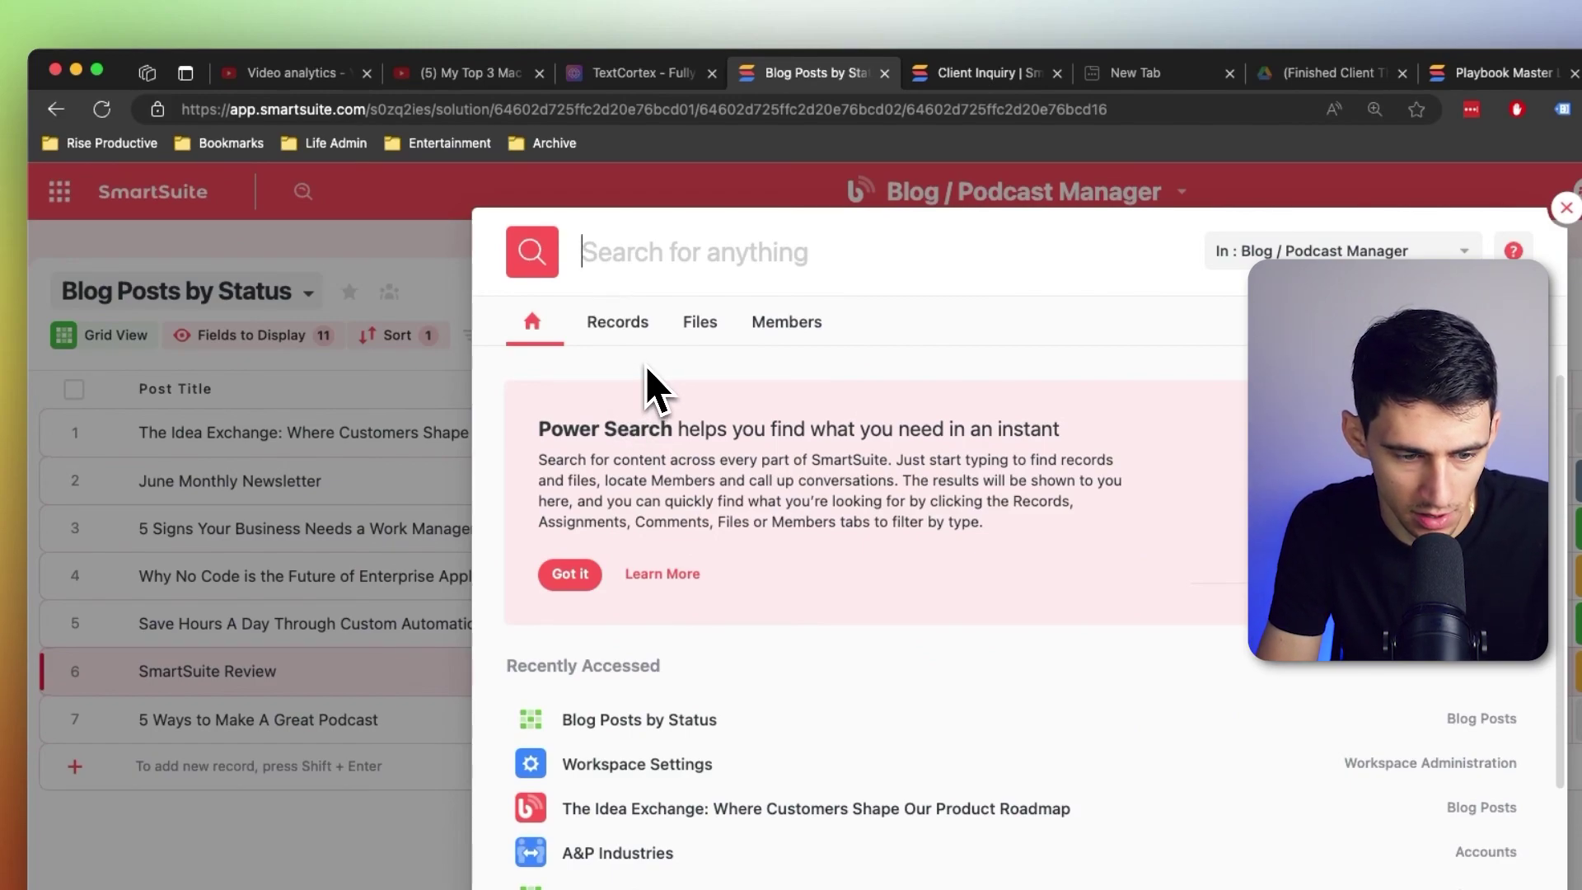
pyautogui.write('onboarding tasks')
pyautogui.click(1384, 251)
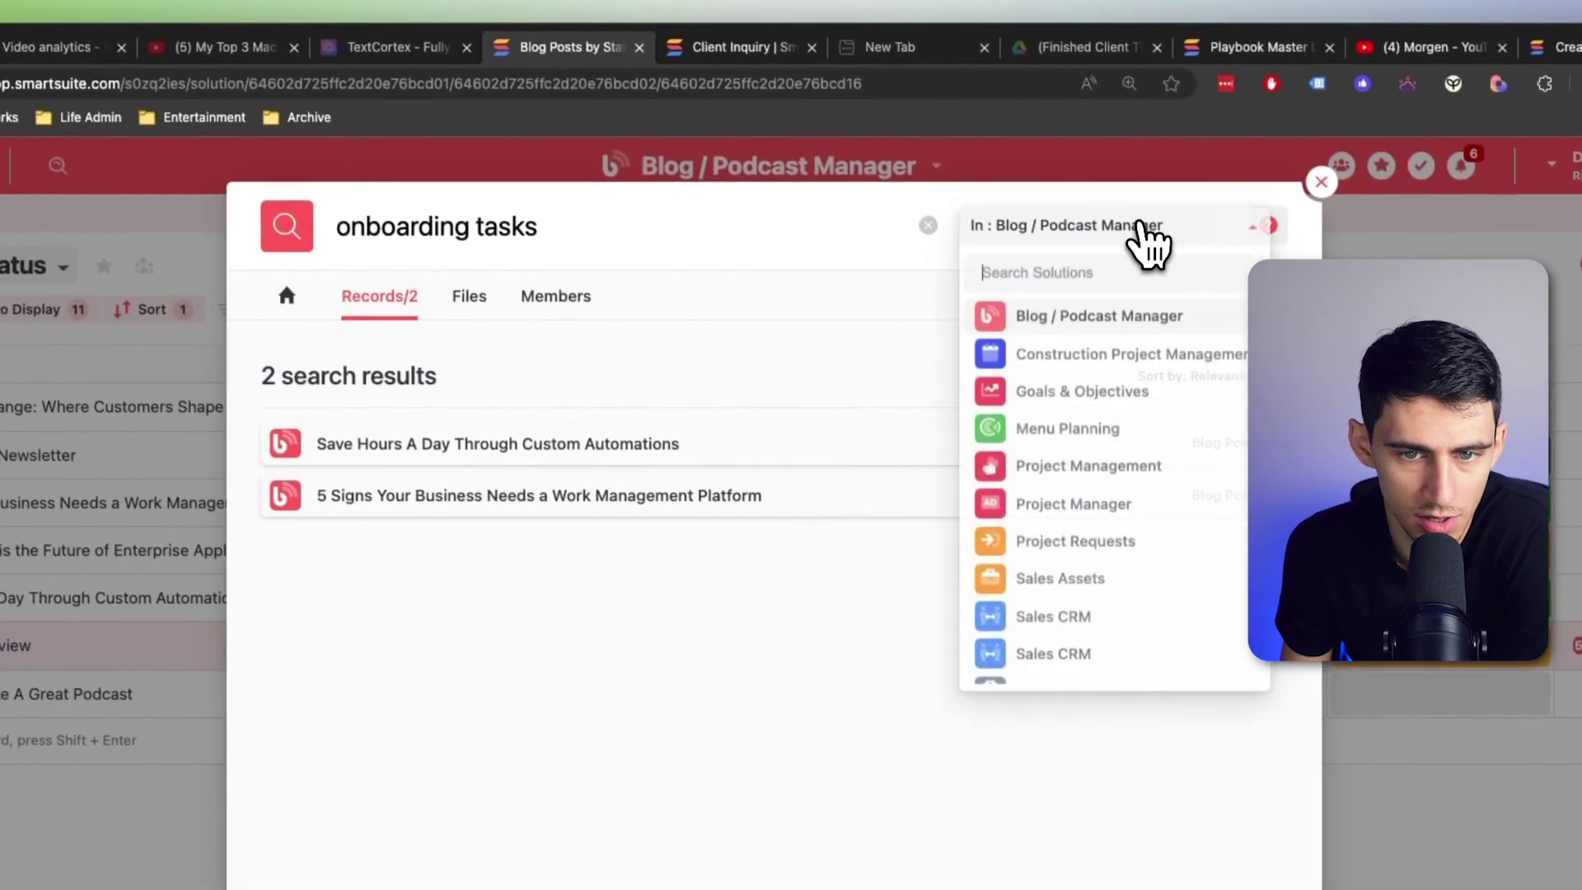
pyautogui.click(1173, 250)
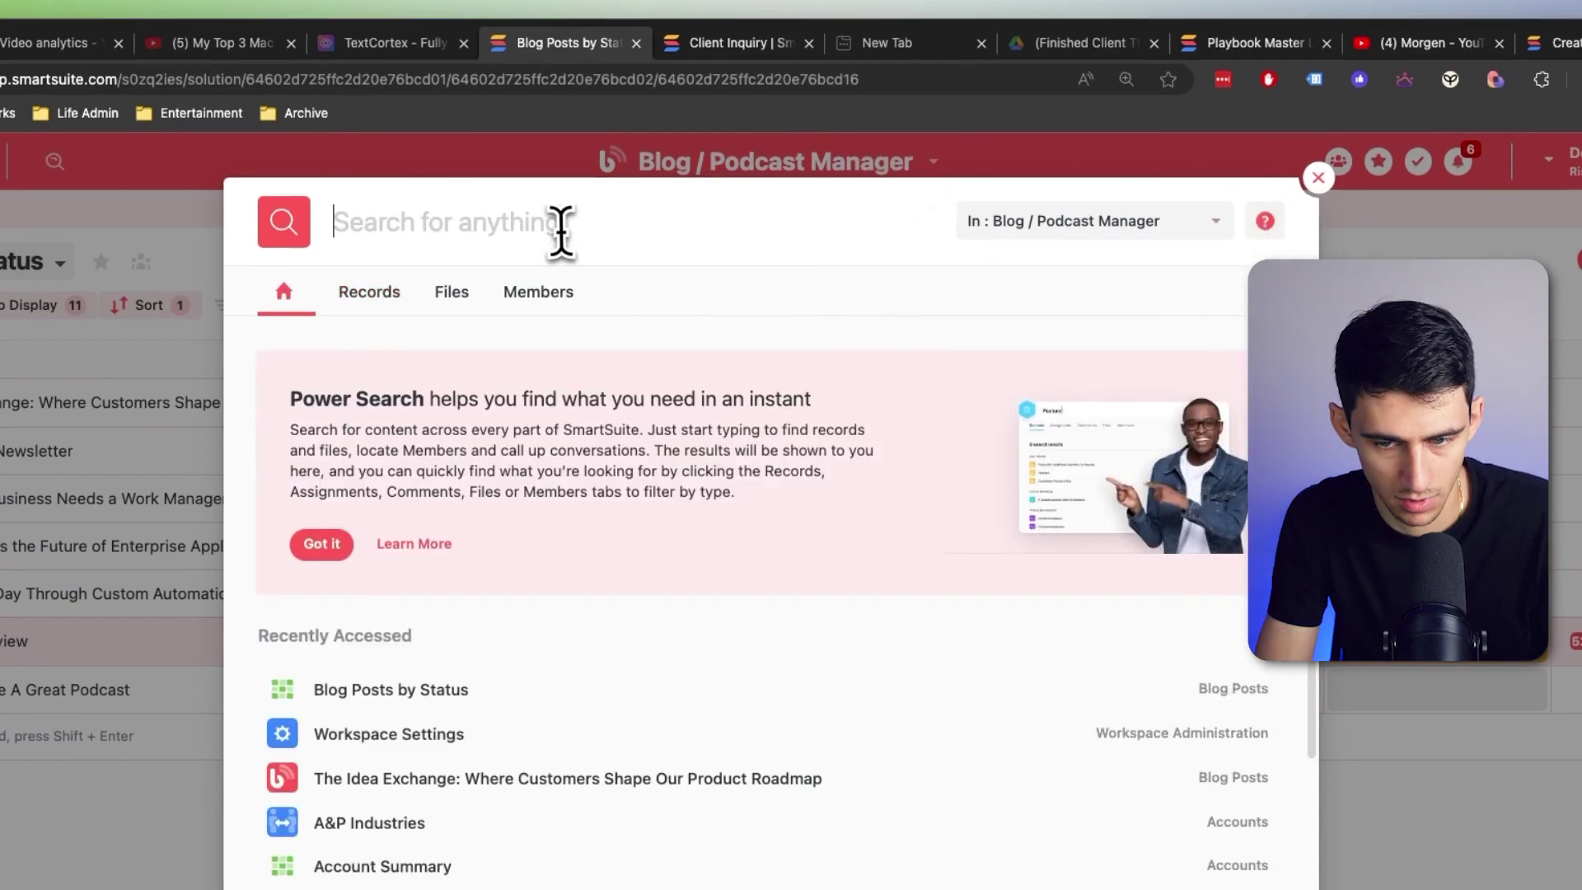
pyautogui.write('oarding tasks')
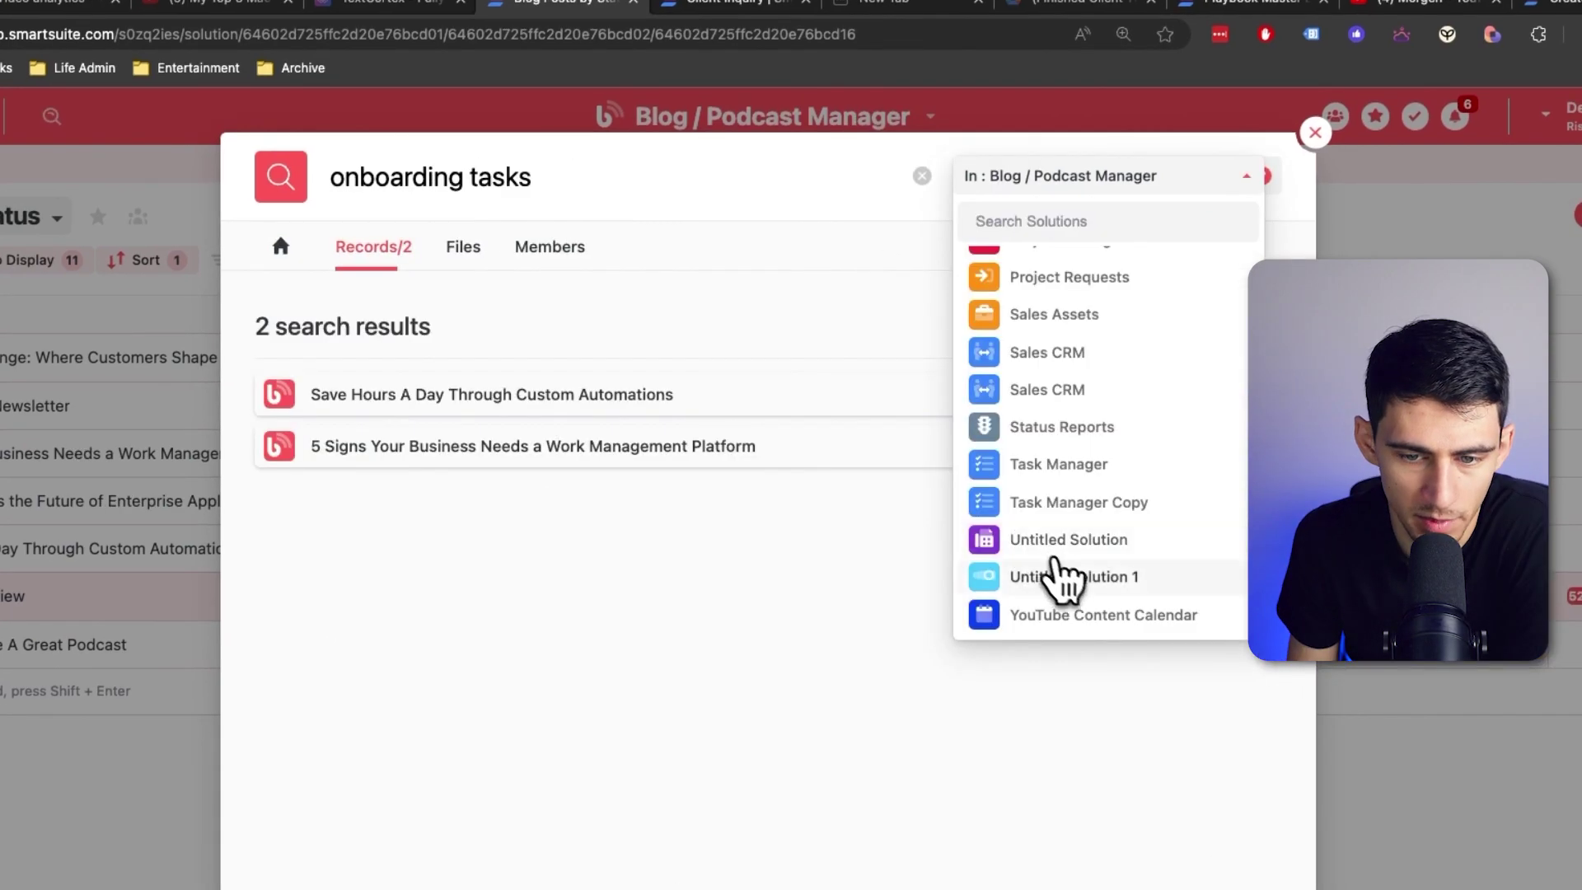
pyautogui.scroll(1, 1080, 610)
pyautogui.click(1079, 547)
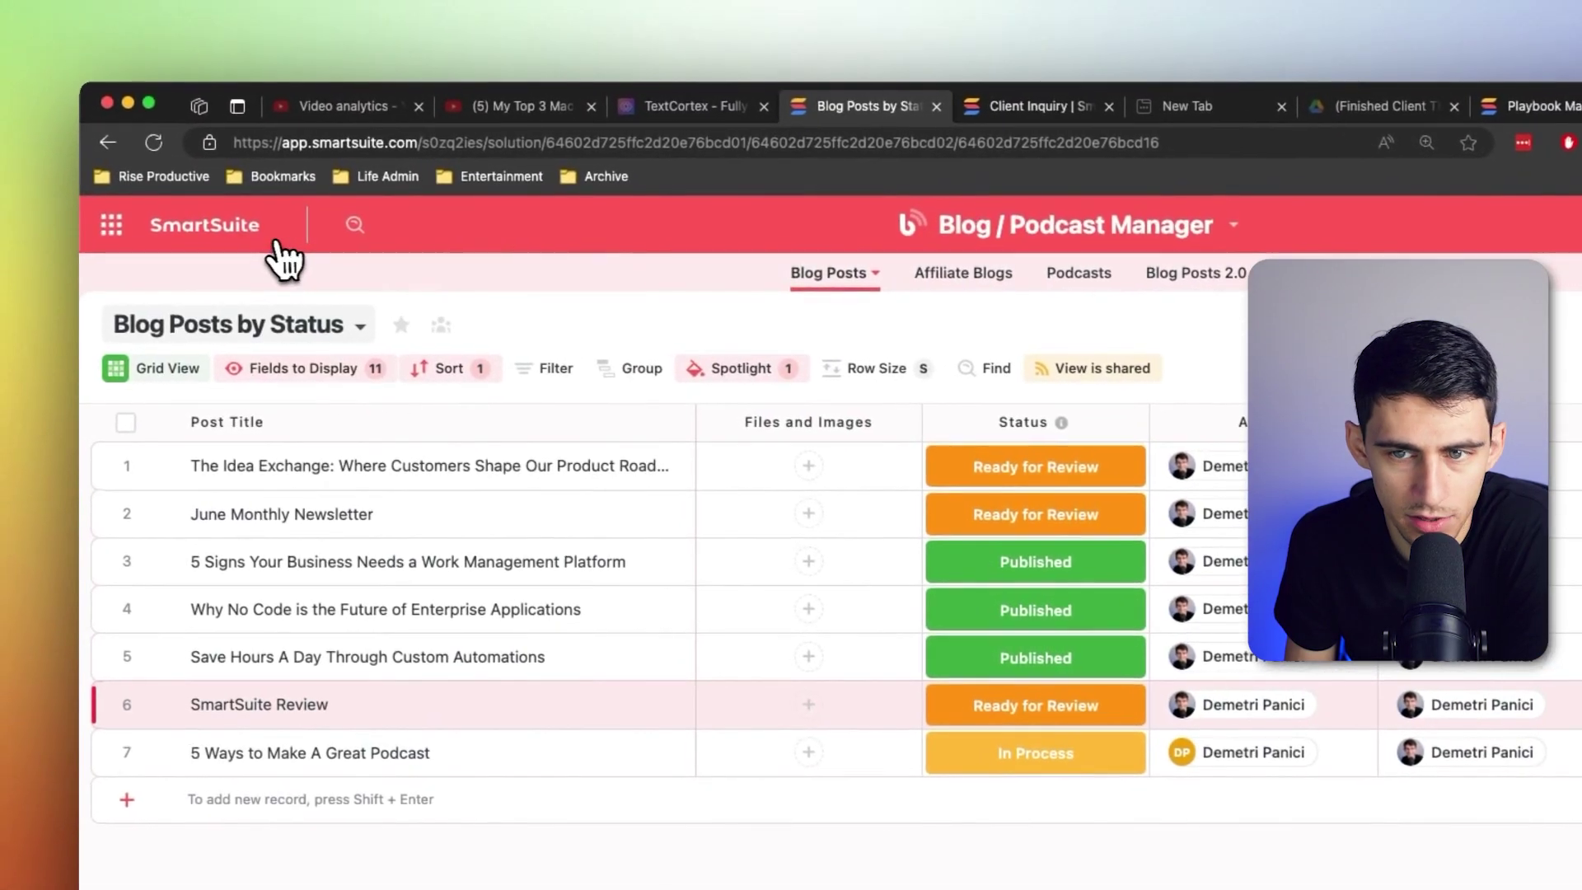
# - Start a fresh search for 'onboarding tasks' from the home page
pyautogui.click(353, 222)
pyautogui.write('onb')
pyautogui.press('BackSpace')
pyautogui.press('BackSpace')
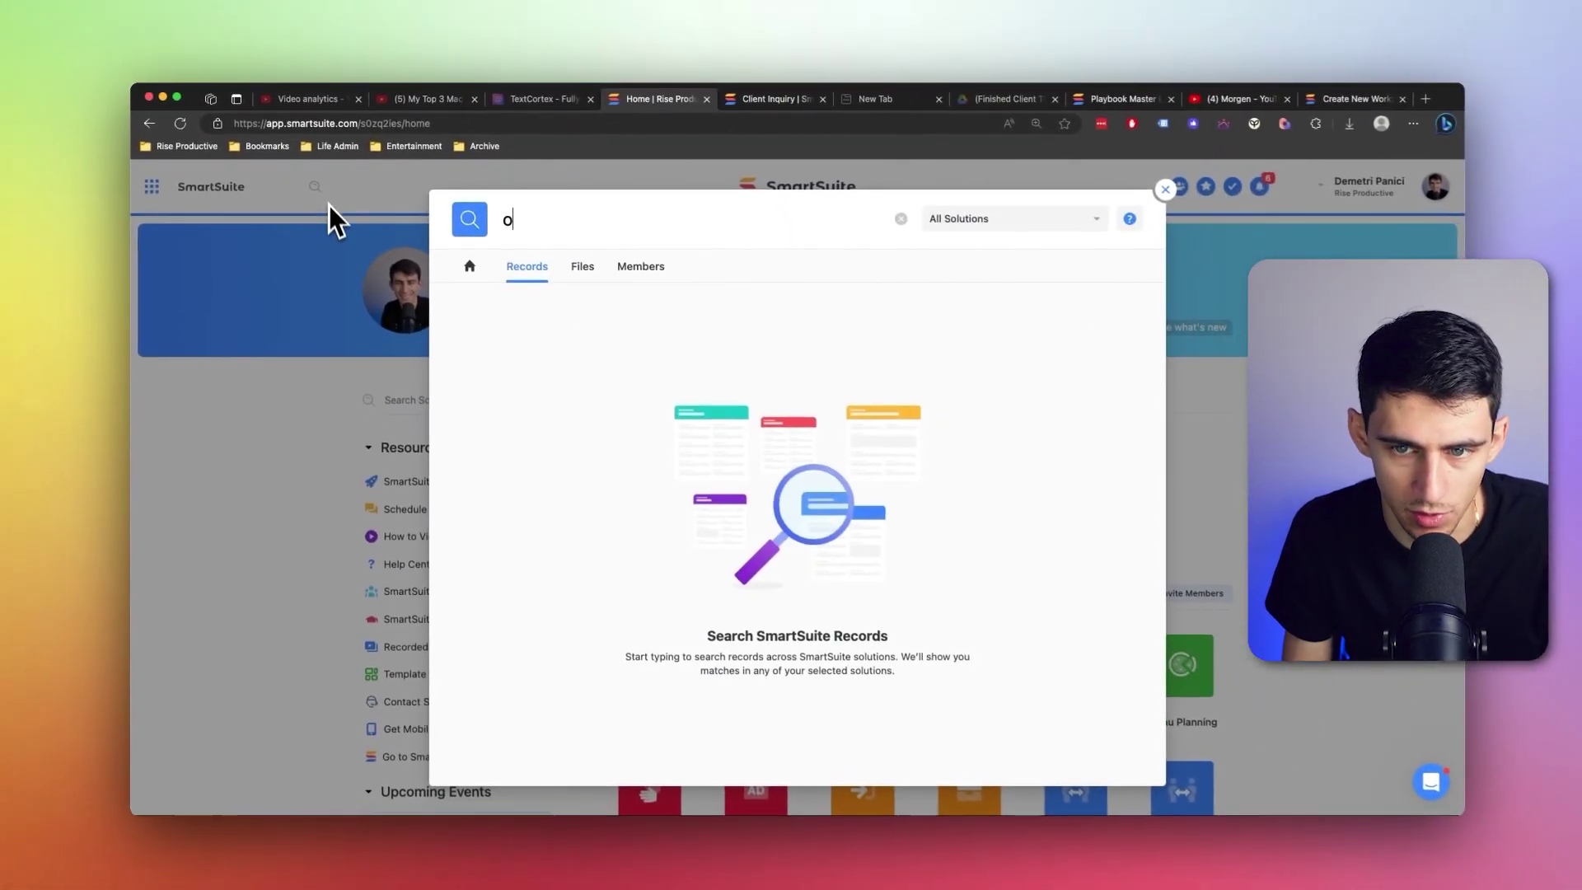
pyautogui.write('n')
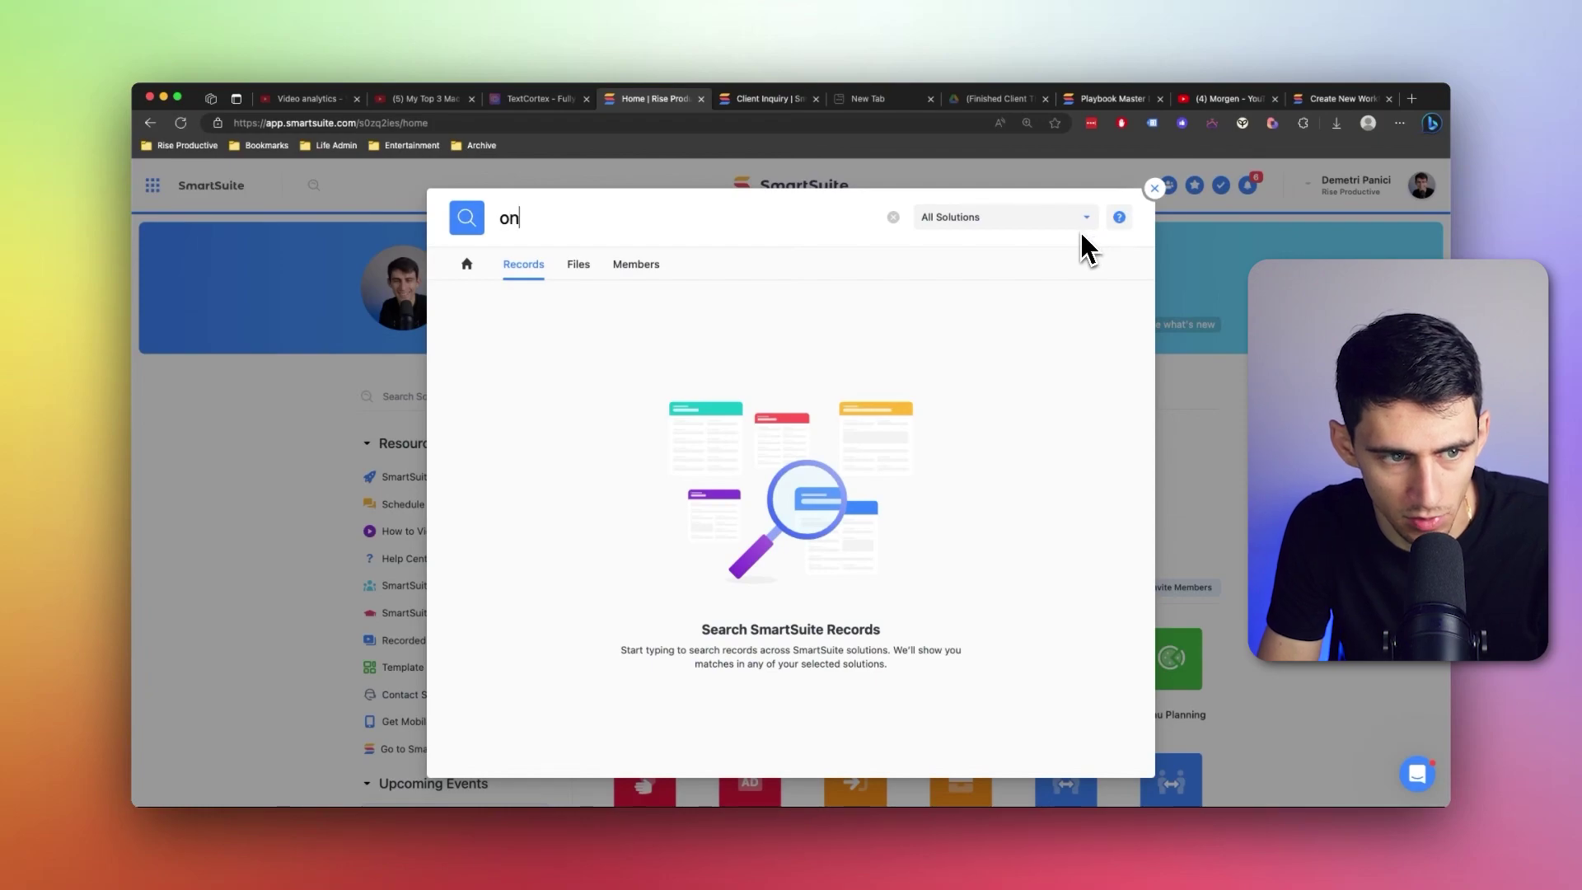
pyautogui.write('boarding tasks')
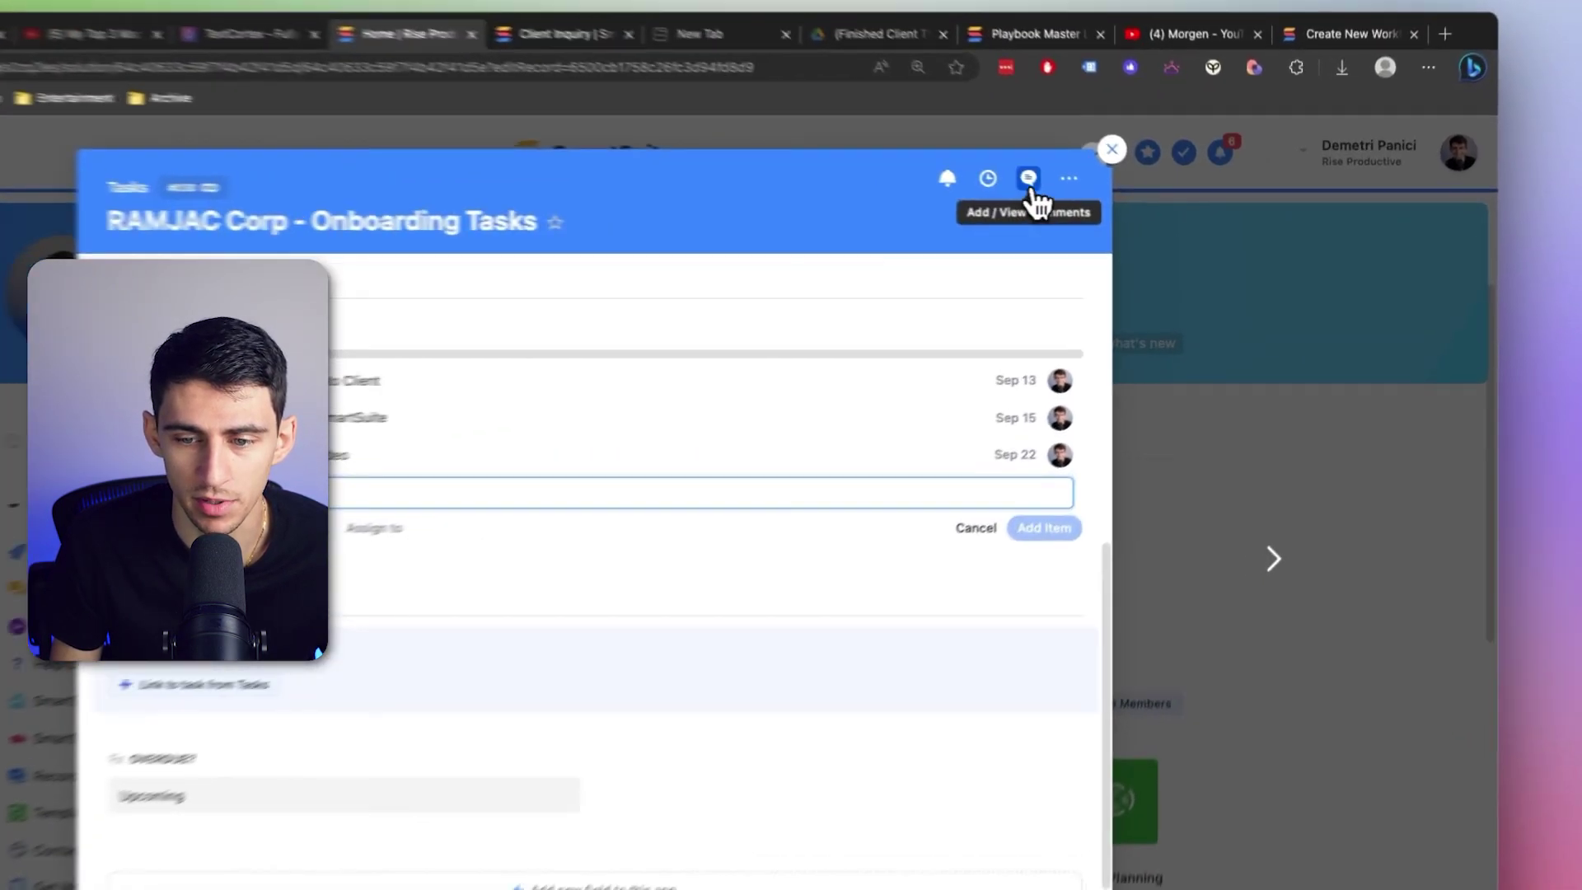
# - Post a comment @-mentioning a teammate, requesting the video by tomorrow, assigned to them
pyautogui.click(1108, 204)
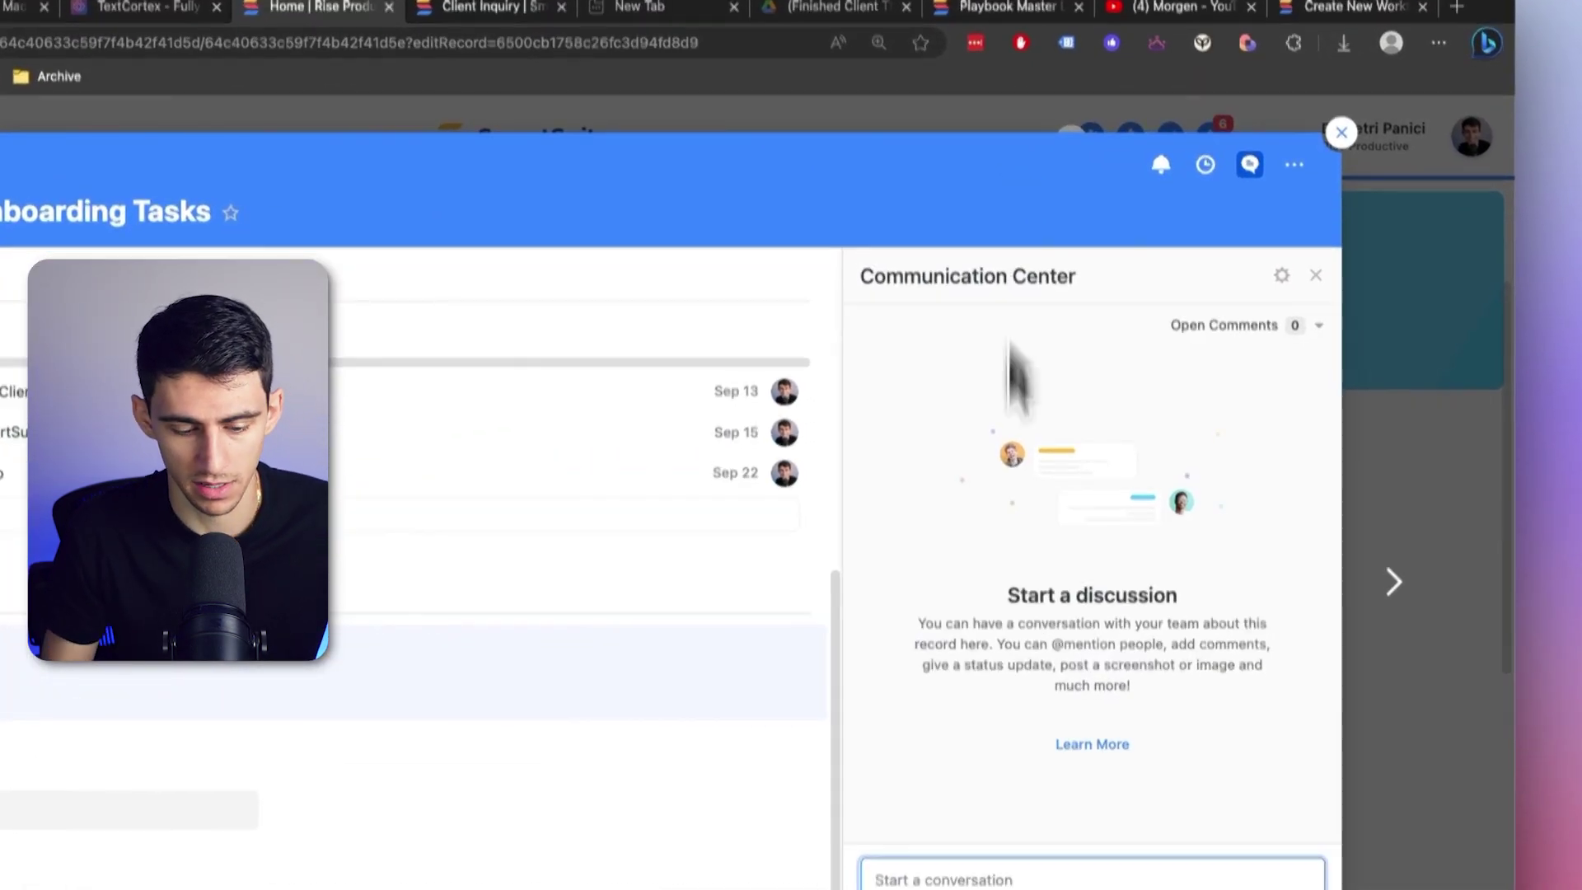
pyautogui.write('@dem')
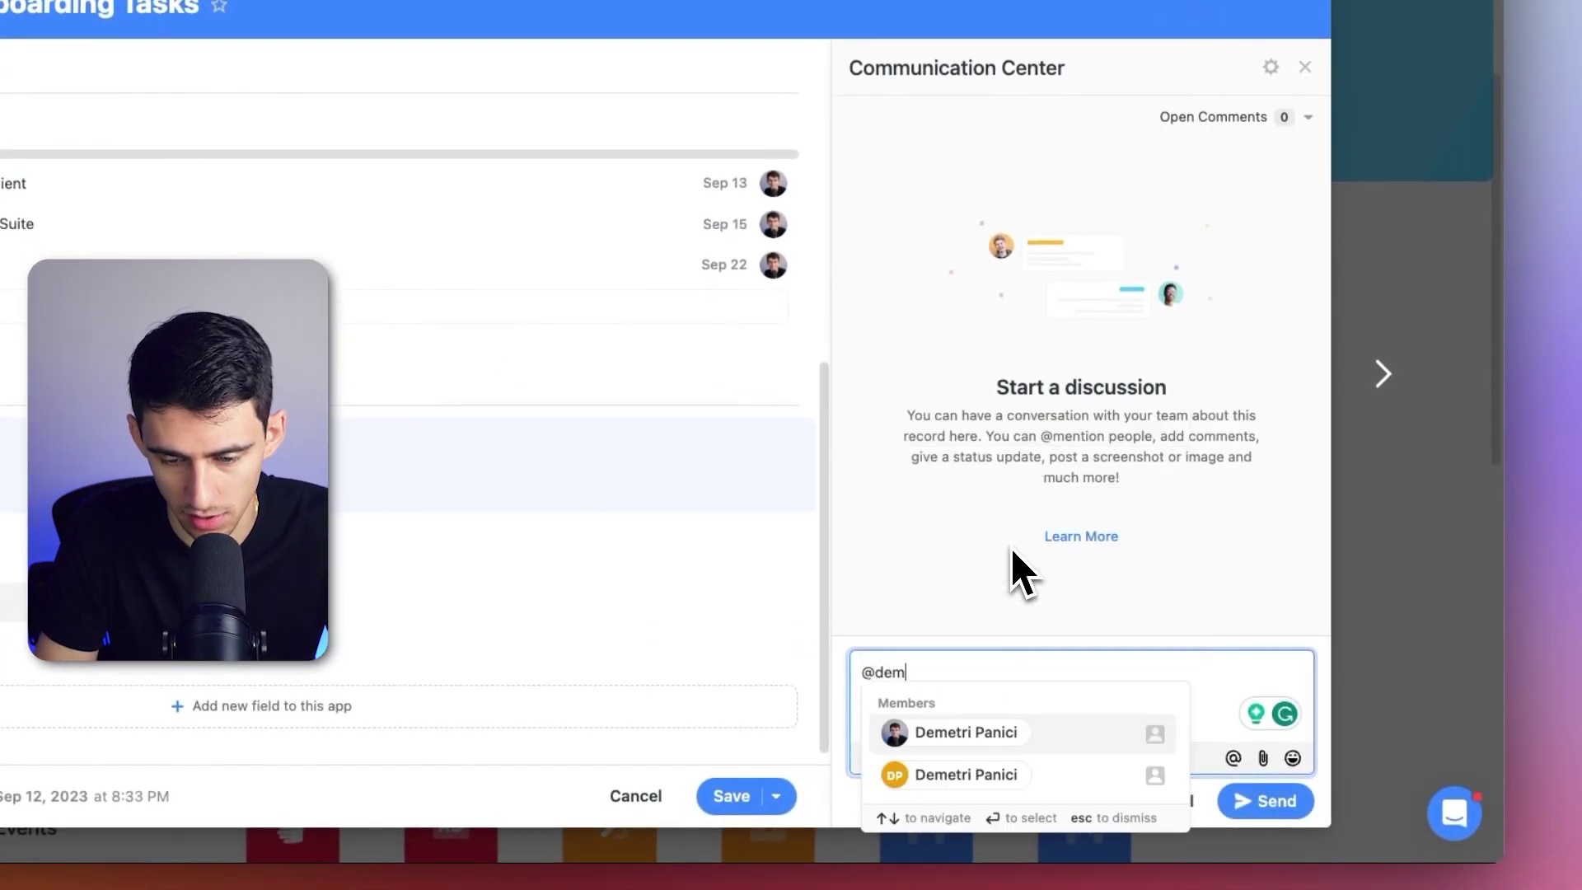
pyautogui.press('Return')
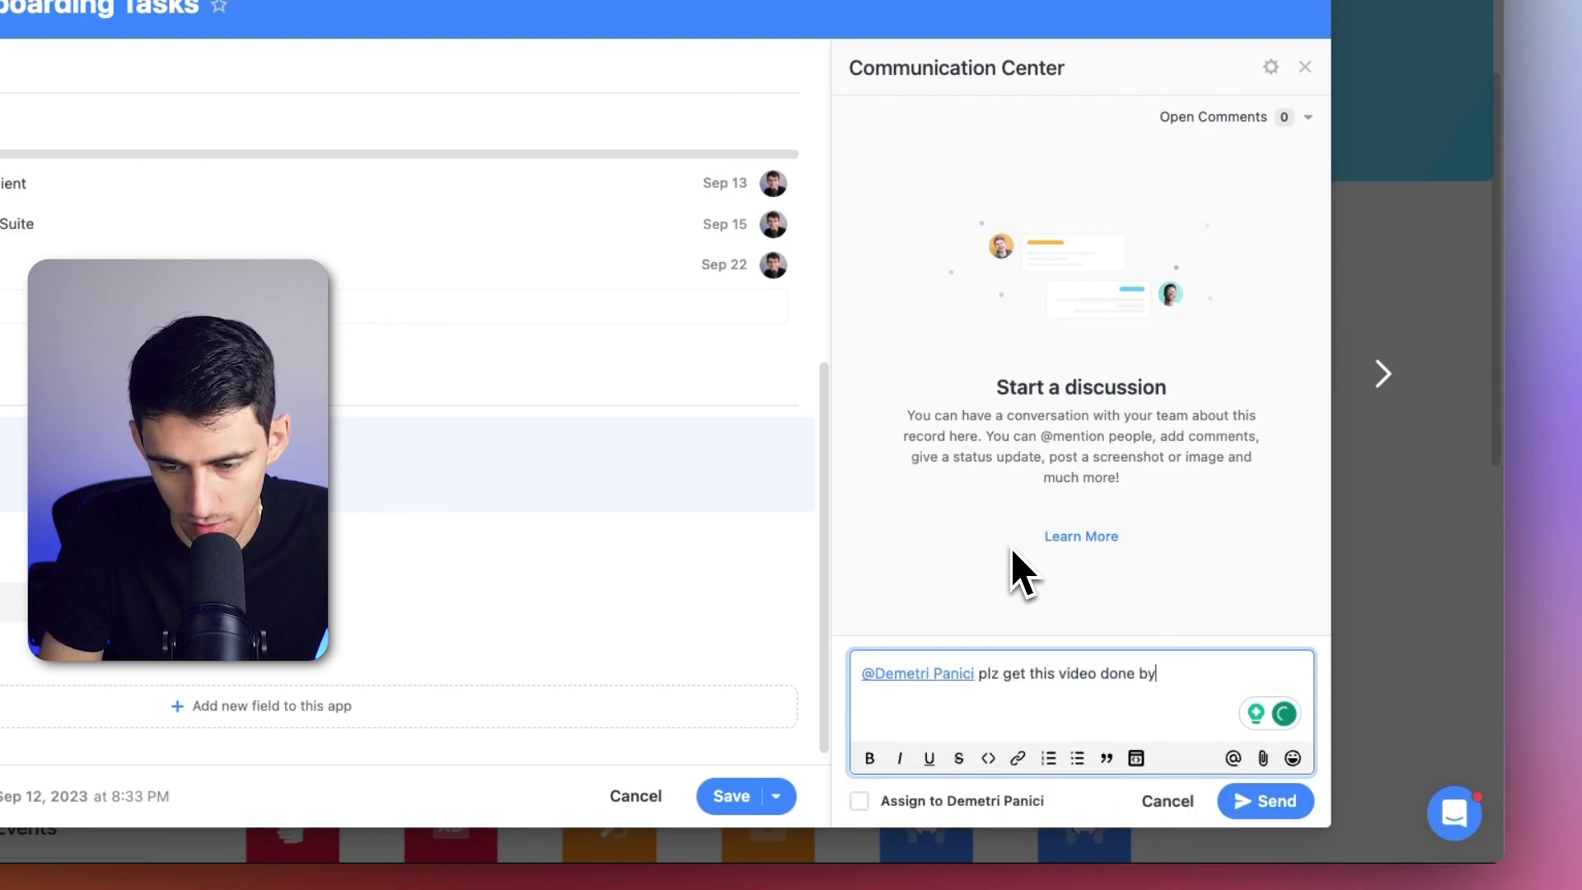
pyautogui.write('tomorrow')
pyautogui.click(861, 745)
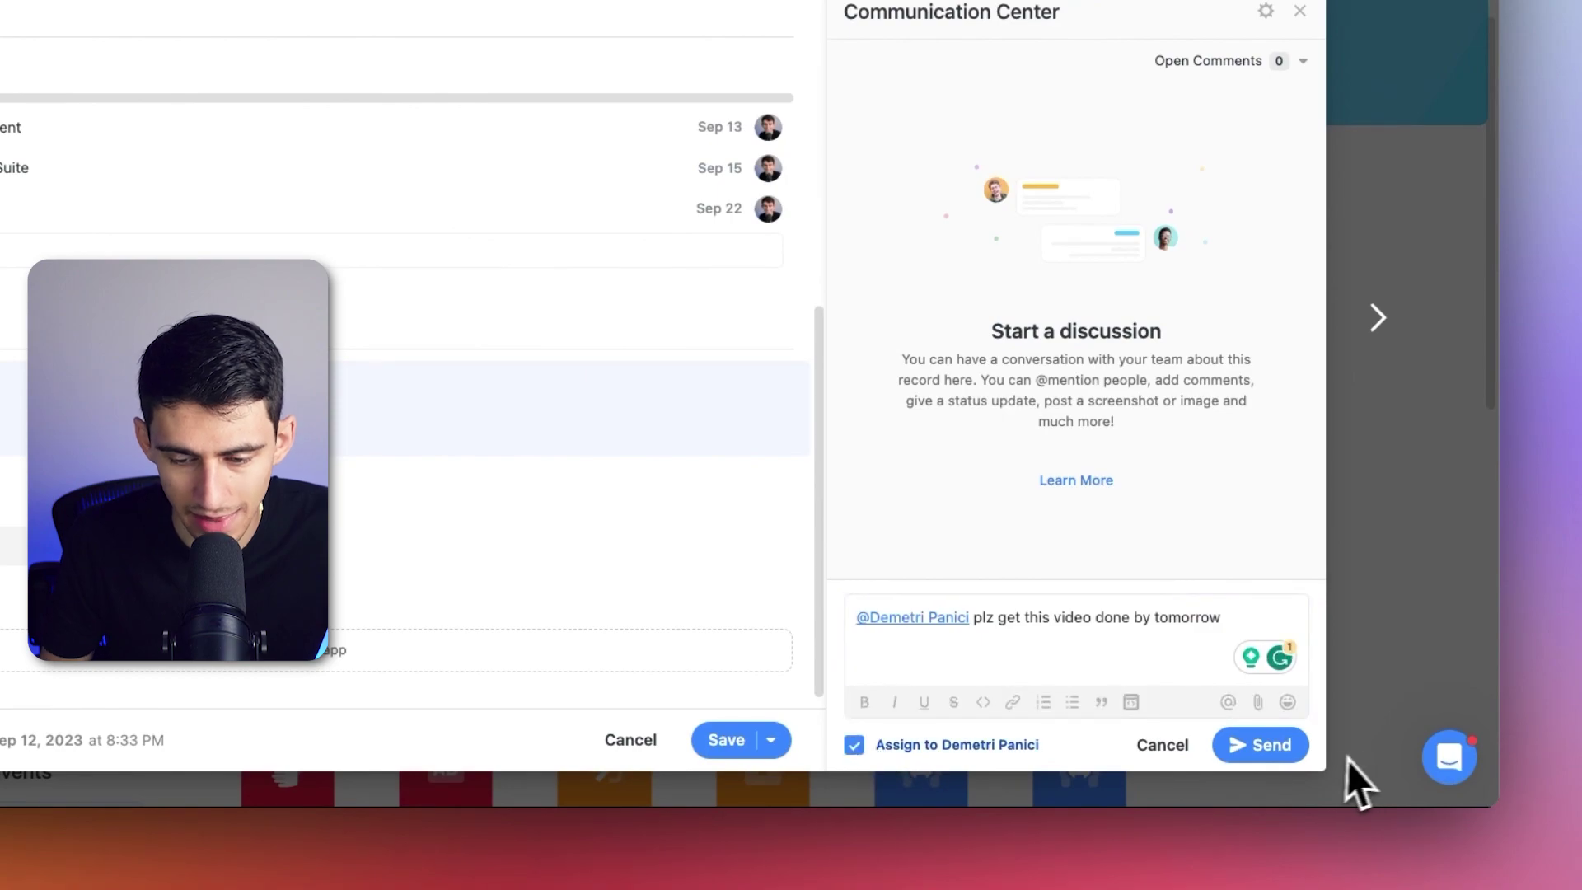
pyautogui.click(1289, 750)
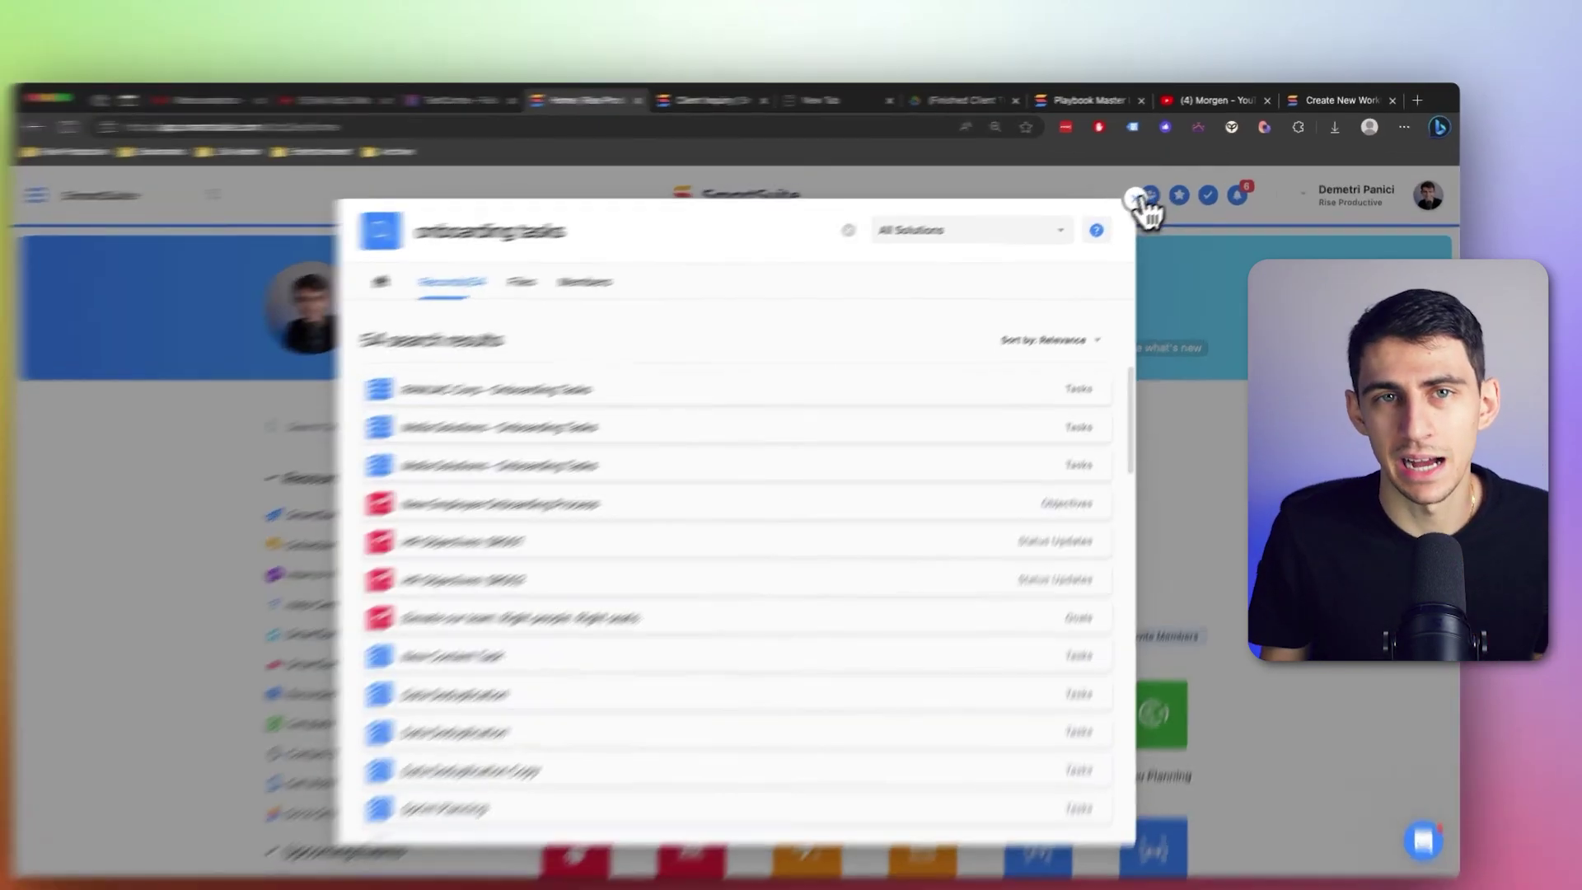
# - Dismiss the search results and show My Work's open Task Manager assignments due Sep 15
pyautogui.click(1154, 189)
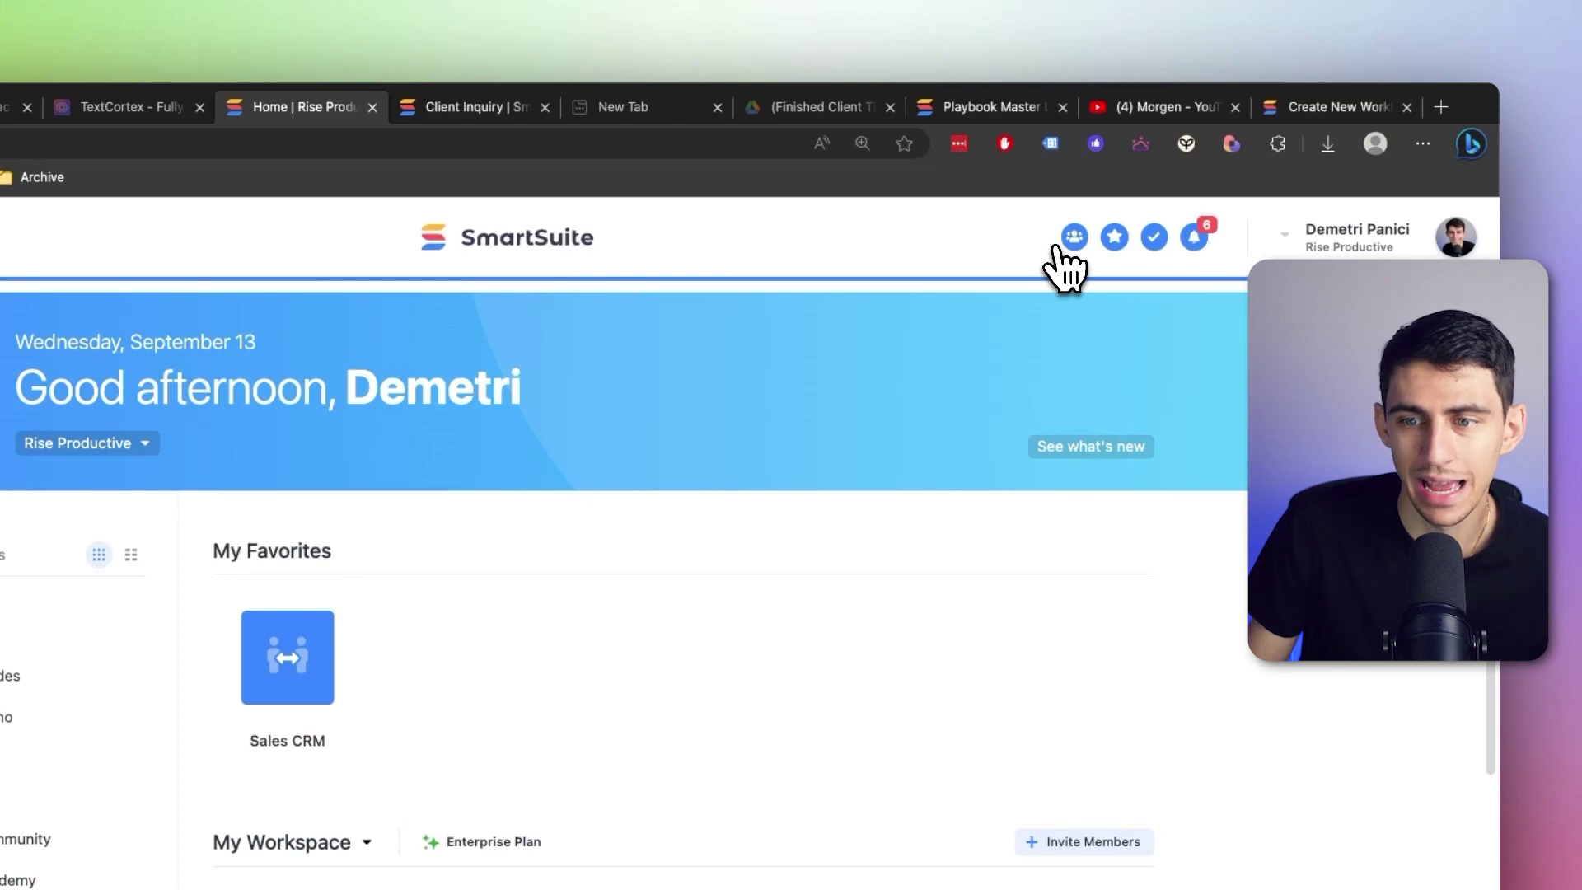
pyautogui.click(1152, 238)
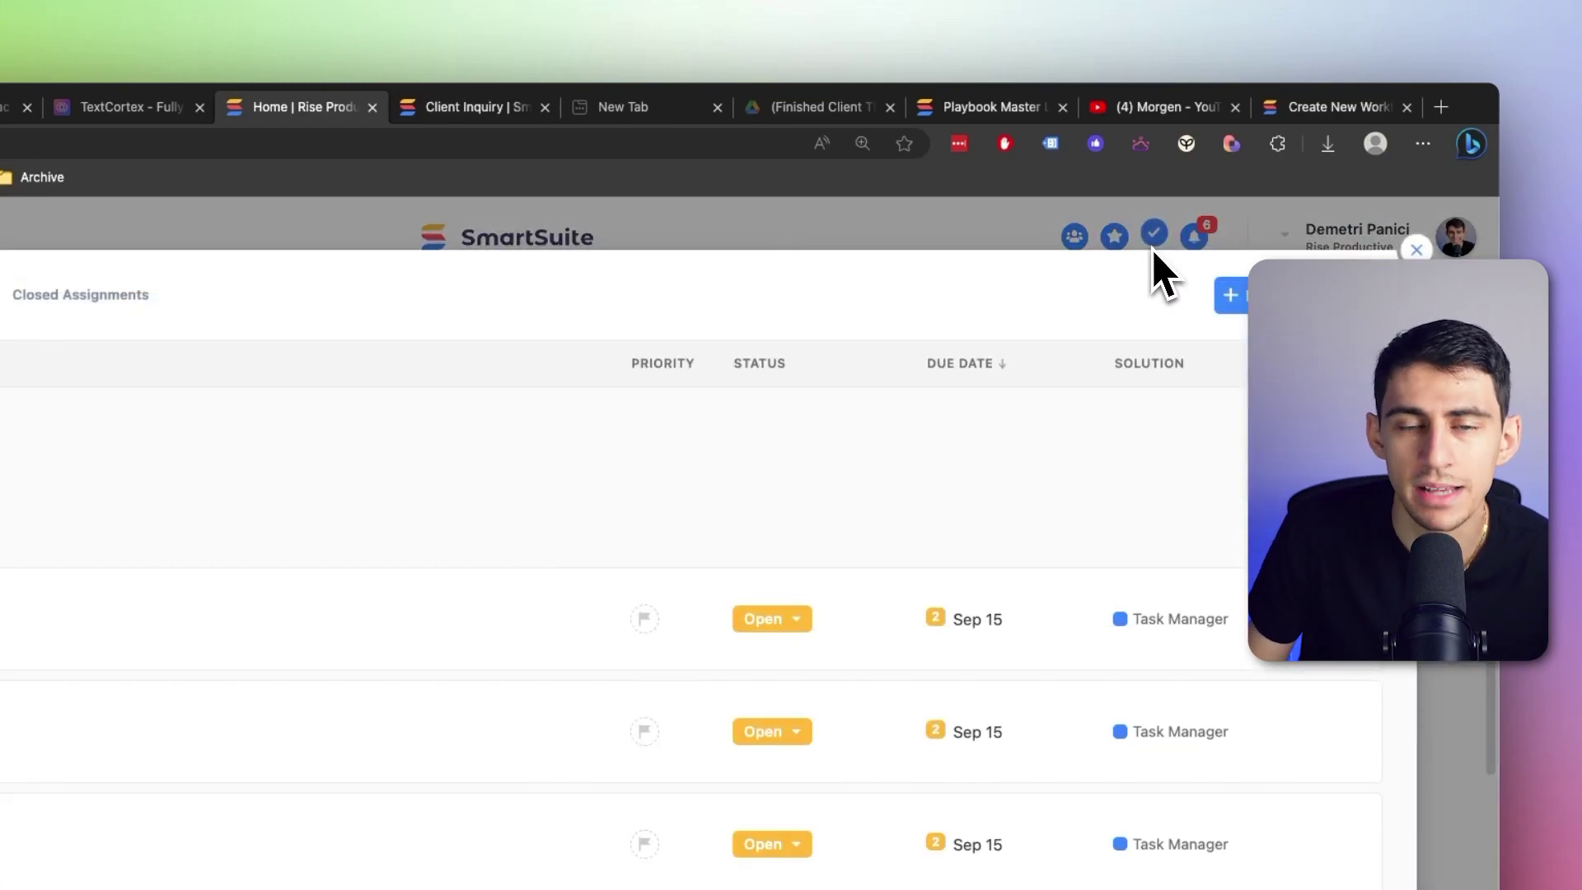